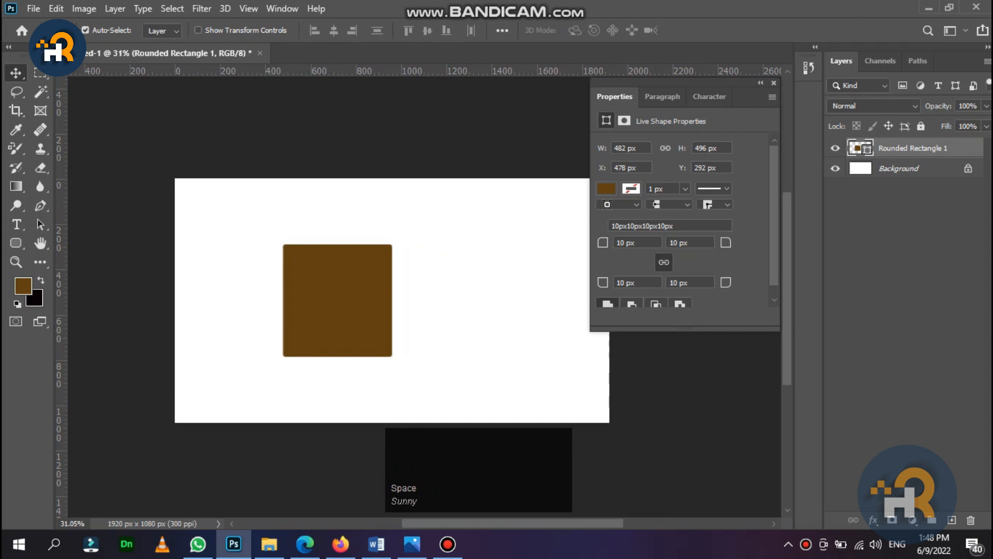
Step: Add the gold linear Gradient Overlay to the brown rounded square and set its angle to 179°
{"action": "left_click", "coordinate": [337, 301]}
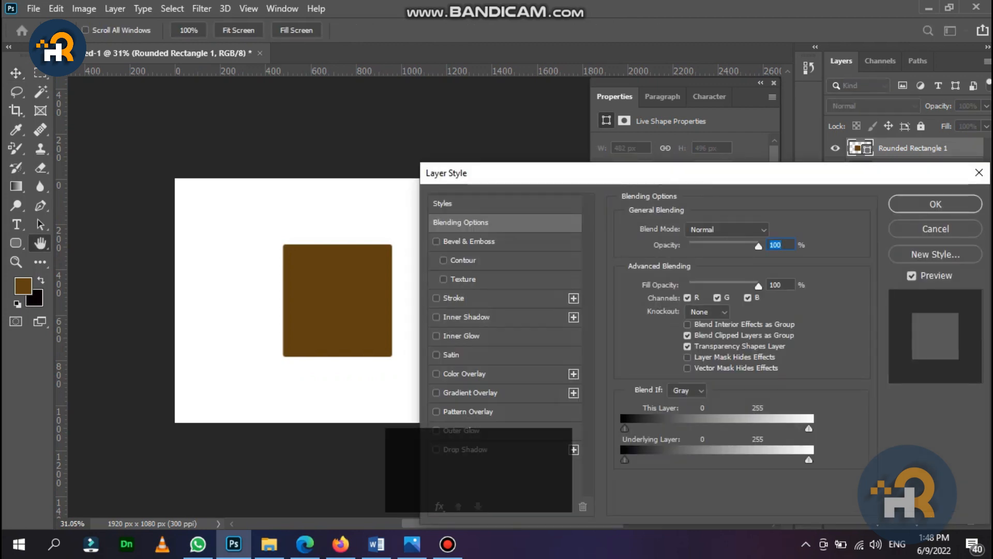
{"action": "left_click", "coordinate": [470, 393]}
{"action": "left_click_drag", "start_coordinate": [685, 293], "coordinate": [677, 296]}
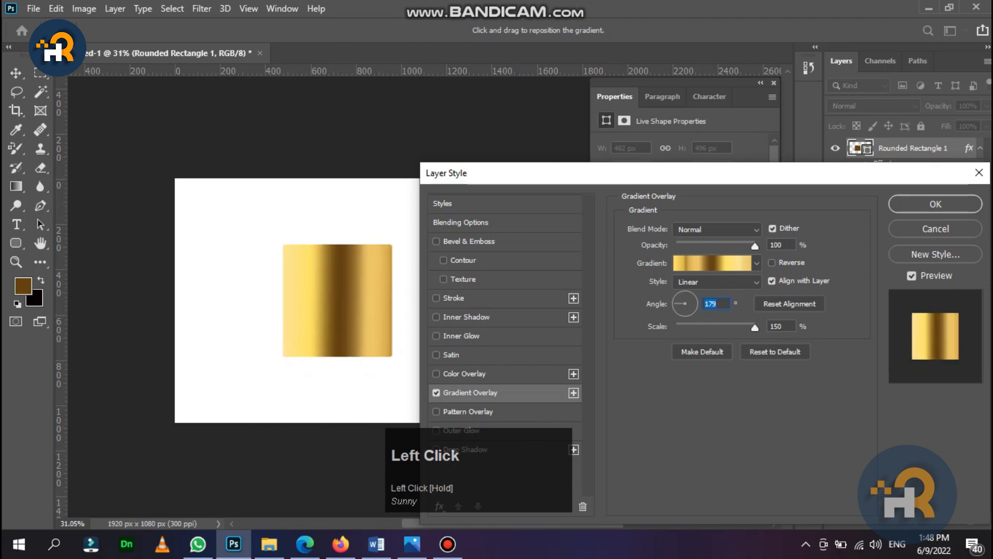
Step: Recolor the gradient's dark brown middle stop to #9e7636 and apply the layer style
{"action": "left_click", "coordinate": [712, 263]}
{"action": "double_click", "coordinate": [738, 317]}
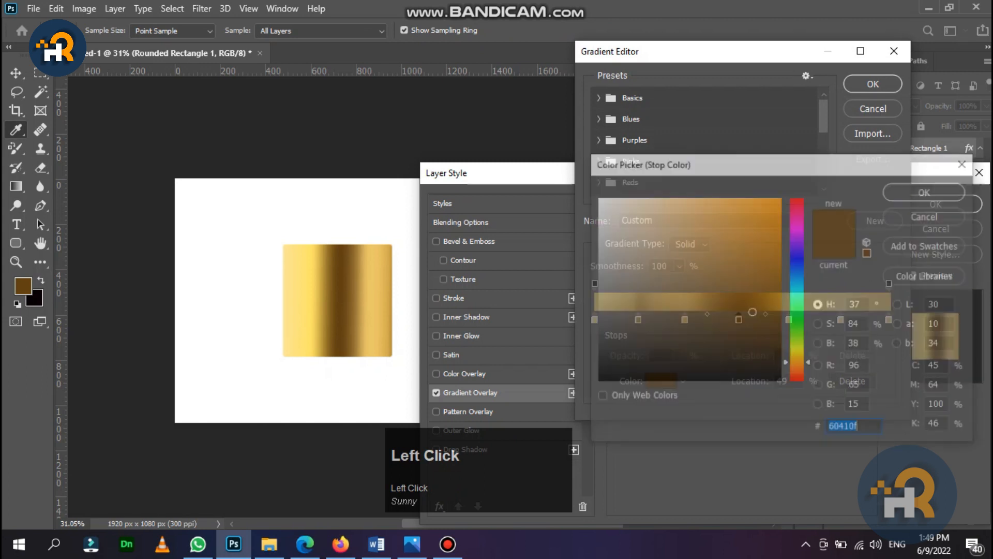
{"action": "left_click", "coordinate": [732, 281]}
{"action": "left_click", "coordinate": [718, 267]}
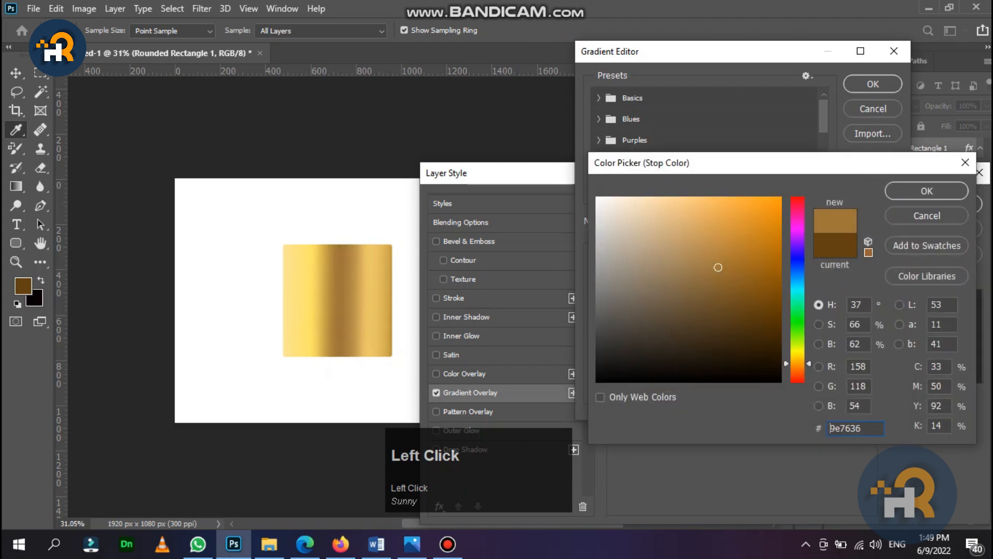
{"action": "left_click", "coordinate": [927, 191]}
{"action": "left_click", "coordinate": [873, 84]}
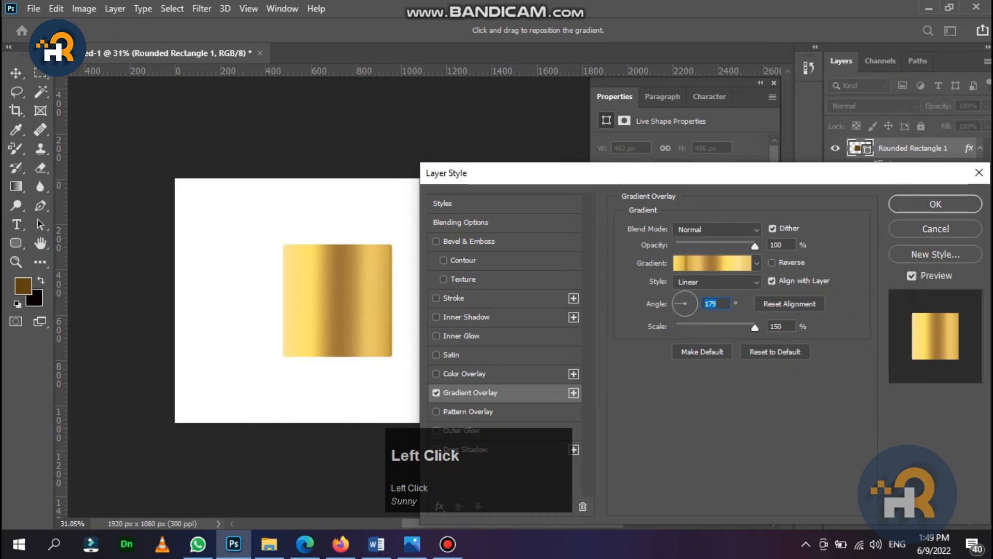
{"action": "left_click", "coordinate": [945, 204]}
Step: Draw a rectangle about 2092 × 1185 px covering the whole canvas, directly above the Background layer
{"action": "scroll", "coordinate": [391, 279], "scroll_direction": "up", "scroll_amount": 2}
{"action": "scroll", "coordinate": [388, 277], "scroll_direction": "down", "scroll_amount": 3}
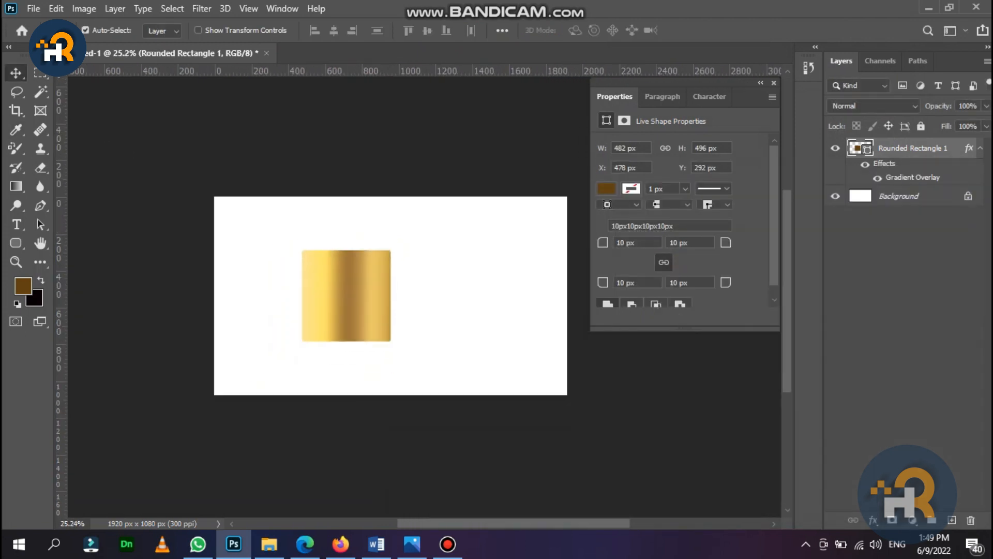
{"action": "left_click", "coordinate": [900, 196]}
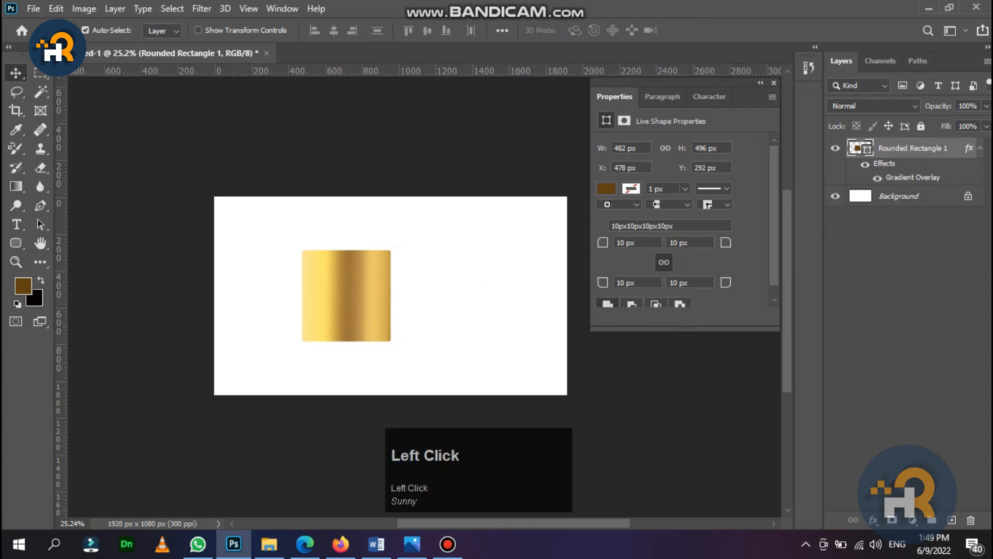
{"action": "left_click_drag", "start_coordinate": [16, 243], "coordinate": [78, 238]}
{"action": "left_click_drag", "start_coordinate": [207, 186], "coordinate": [588, 404]}
Step: Fill the canvas-sized rectangle with dark red #641c09
{"action": "left_click", "coordinate": [606, 188]}
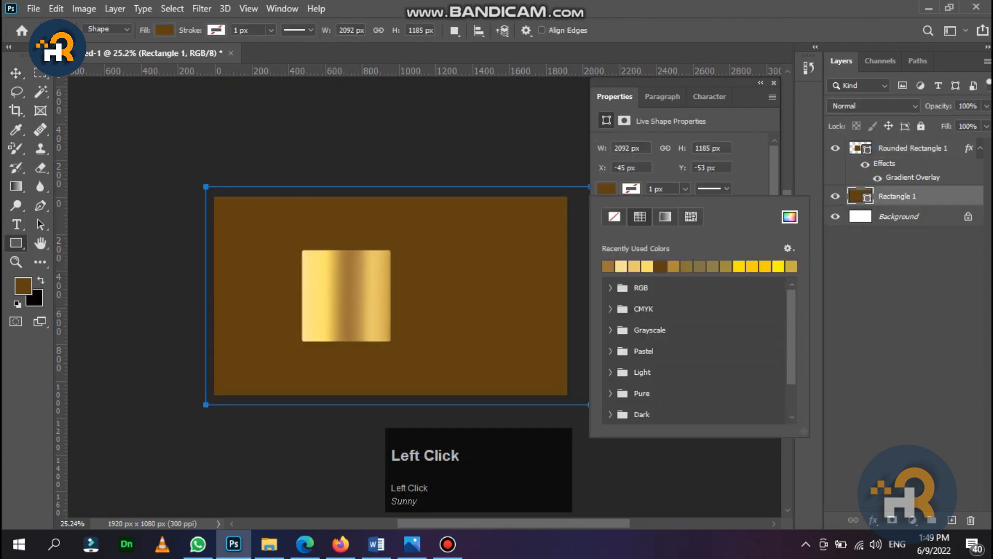
{"action": "left_click", "coordinate": [790, 216]}
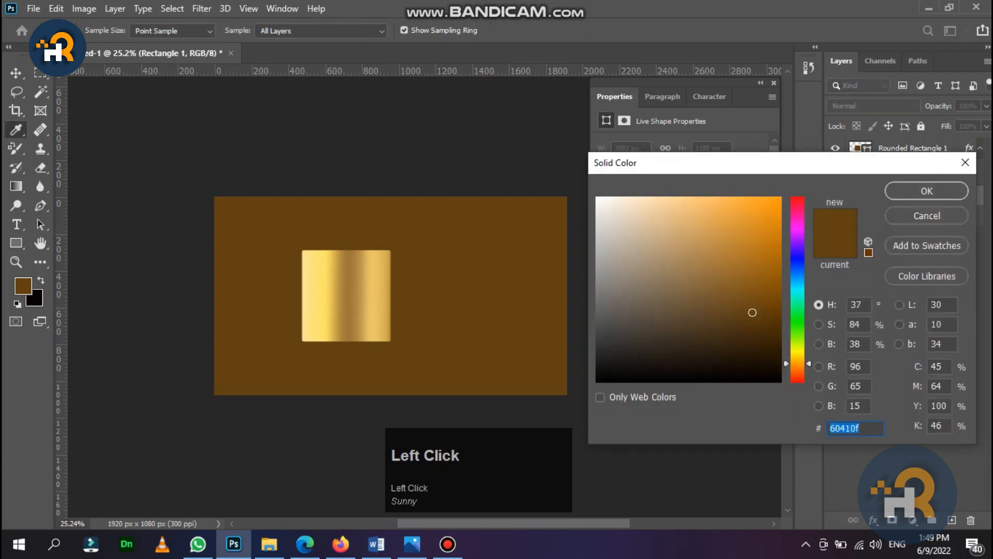
{"action": "left_click", "coordinate": [797, 376]}
{"action": "left_click", "coordinate": [767, 283]}
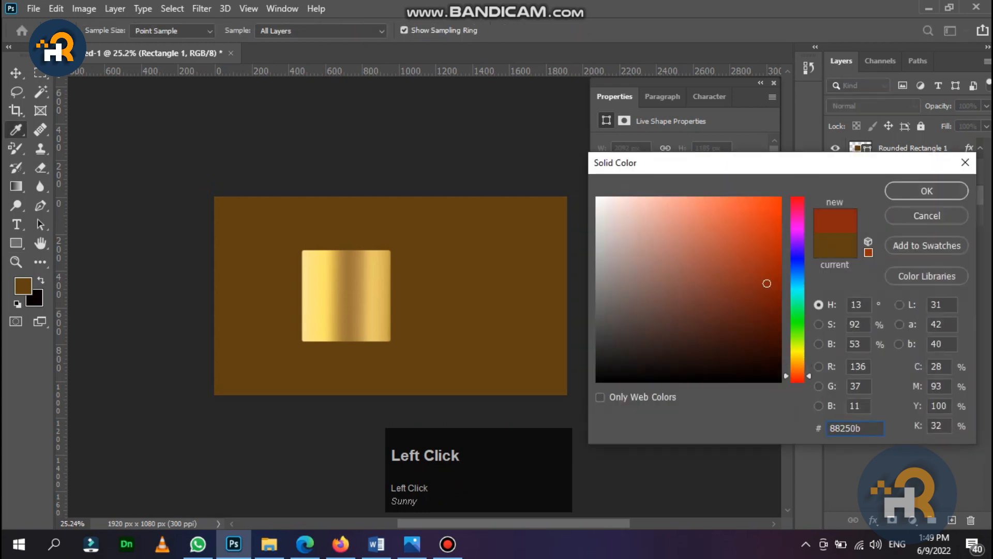
{"action": "left_click", "coordinate": [780, 214]}
{"action": "left_click", "coordinate": [765, 309]}
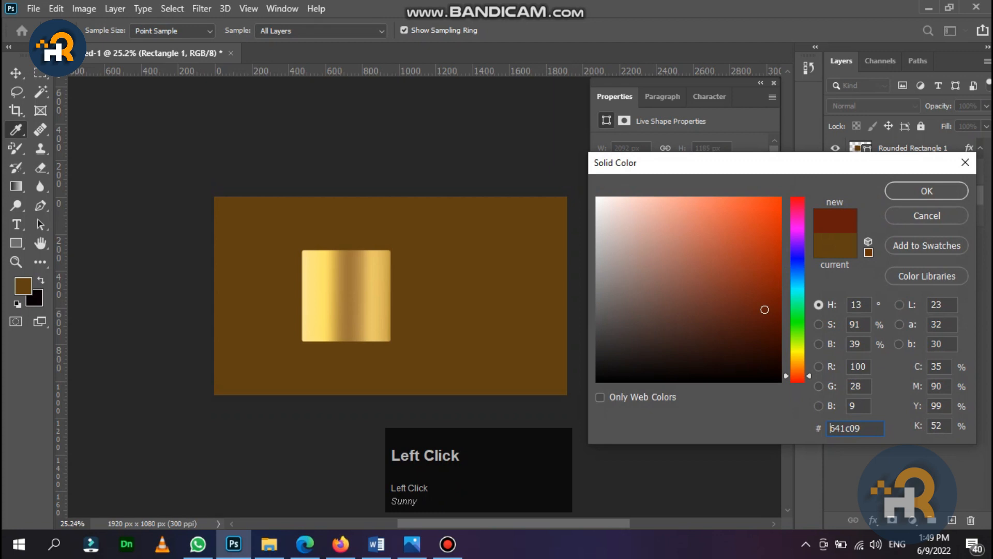
{"action": "left_click", "coordinate": [927, 191]}
{"action": "key", "text": "v"}
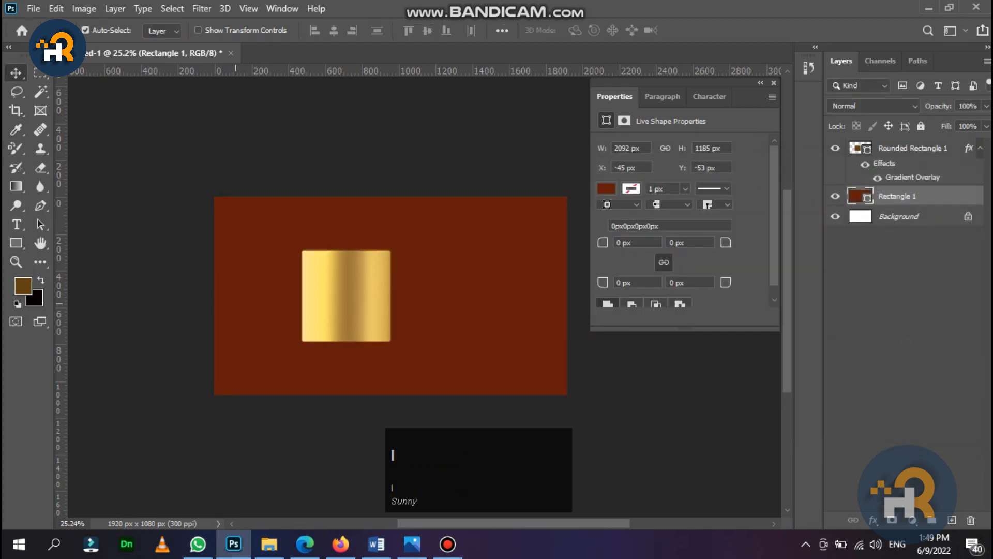
{"action": "left_click", "coordinate": [444, 223]}
{"action": "key", "text": "t"}
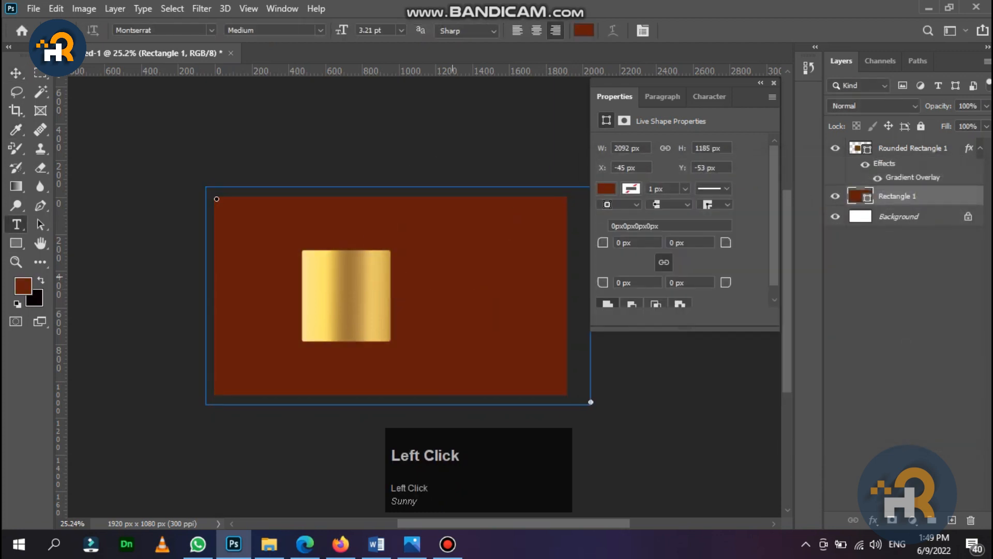
{"action": "left_click", "coordinate": [216, 198]}
{"action": "type", "text": "B"}
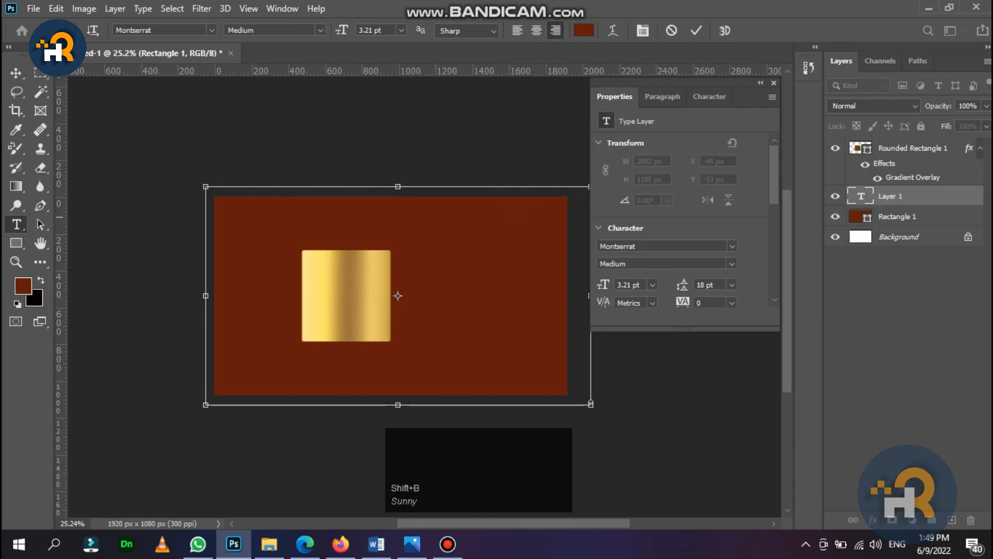
{"action": "left_click", "coordinate": [16, 72]}
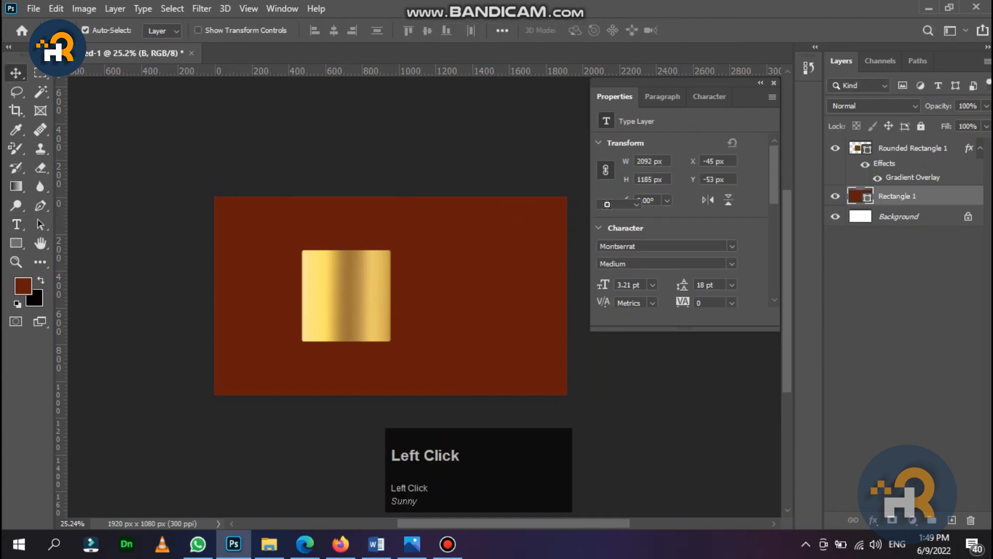
Step: Add a dark red text layer reading "B" above the Rounded Rectangle 1 layer
{"action": "key", "text": "t"}
{"action": "left_click", "coordinate": [912, 148]}
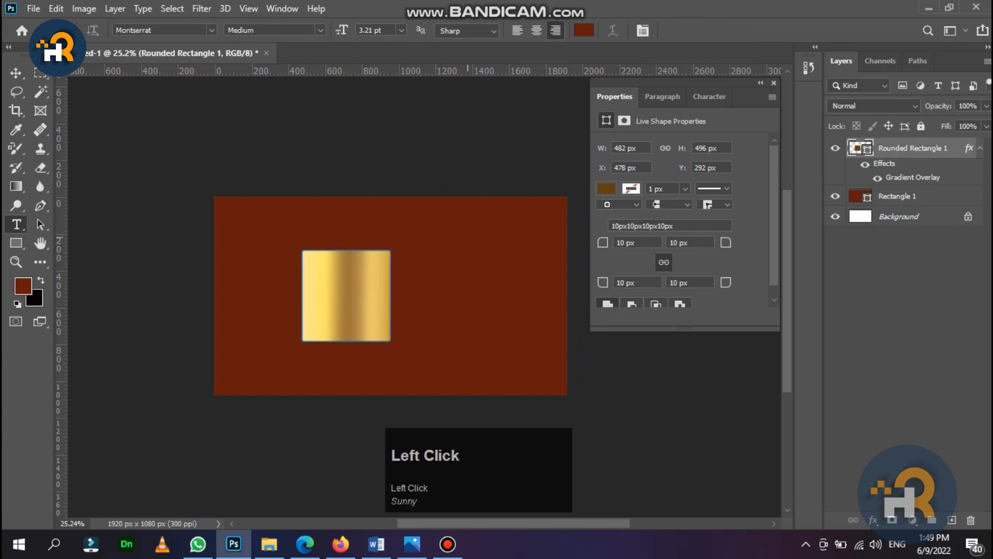
{"action": "left_click", "coordinate": [458, 239]}
{"action": "type", "text": "B"}
{"action": "left_click", "coordinate": [16, 72]}
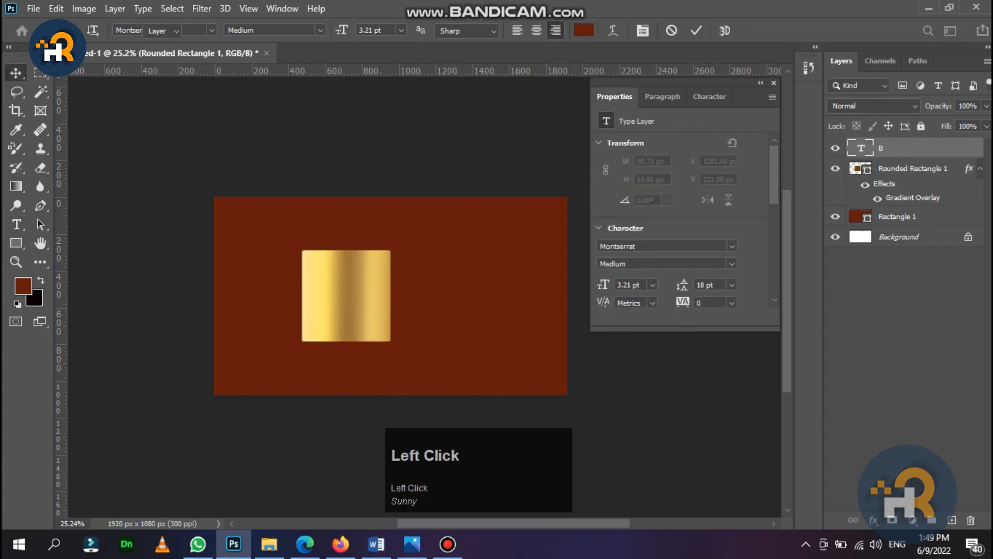
Step: Enlarge the letter B to about 112 pt and center it on the gold square
{"action": "key", "text": "ctrl+t"}
{"action": "left_click_drag", "start_coordinate": [466, 239], "coordinate": [335, 304]}
{"action": "key", "text": "Return"}
{"action": "key", "text": "ctrl+t"}
{"action": "key", "text": "Return"}
{"action": "key", "text": "ctrl+0"}
{"action": "key", "text": "ctrl+t"}
{"action": "left_click_drag", "start_coordinate": [369, 236], "coordinate": [396, 198]}
{"action": "left_click_drag", "start_coordinate": [334, 289], "coordinate": [324, 295]}
{"action": "key", "text": "Return"}
{"action": "scroll", "coordinate": [324, 295], "scroll_direction": "down", "scroll_amount": 2}
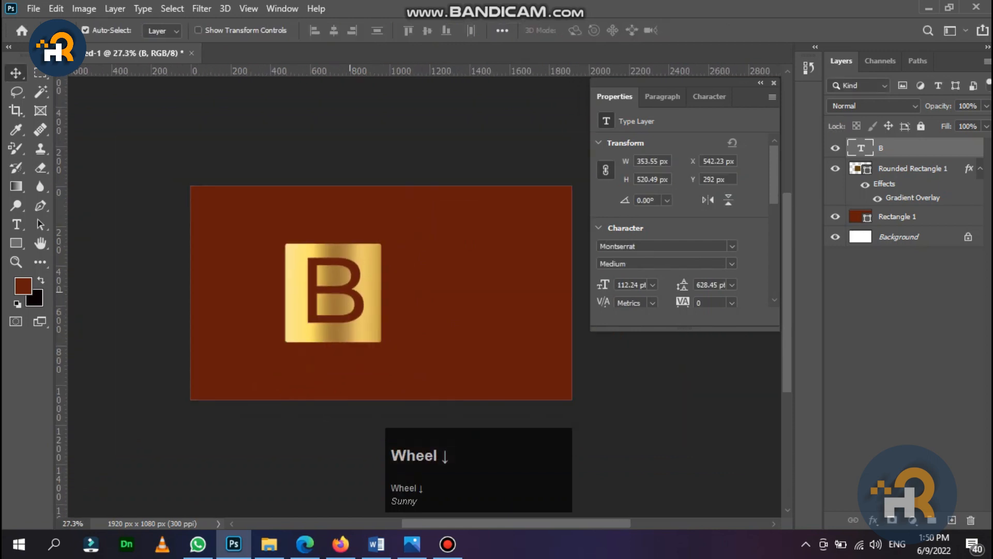
{"action": "scroll", "coordinate": [349, 292], "scroll_direction": "down", "scroll_amount": 1}
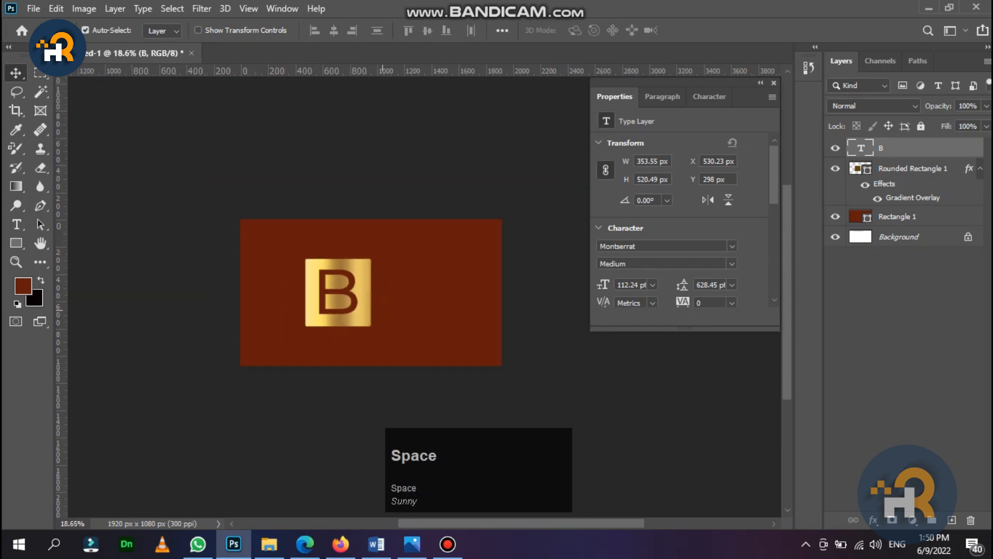
{"action": "scroll", "coordinate": [349, 292], "scroll_direction": "up", "scroll_amount": 1}
{"action": "scroll", "coordinate": [348, 292], "scroll_direction": "down", "scroll_amount": 1}
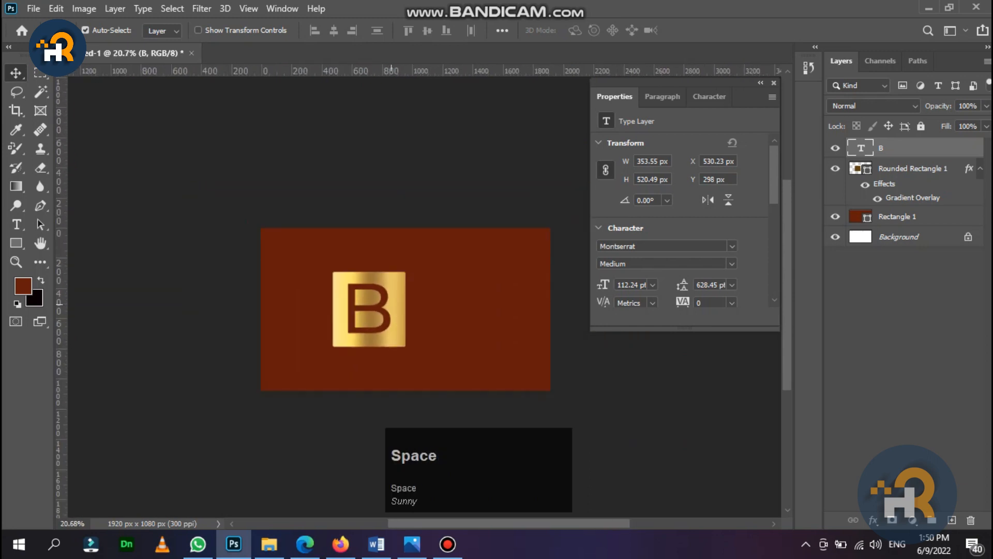
{"action": "left_click_drag", "start_coordinate": [391, 304], "coordinate": [299, 271]}
{"action": "scroll", "coordinate": [226, 258], "scroll_direction": "up", "scroll_amount": 2}
{"action": "scroll", "coordinate": [226, 258], "scroll_direction": "down", "scroll_amount": 1}
{"action": "left_click", "coordinate": [226, 259]}
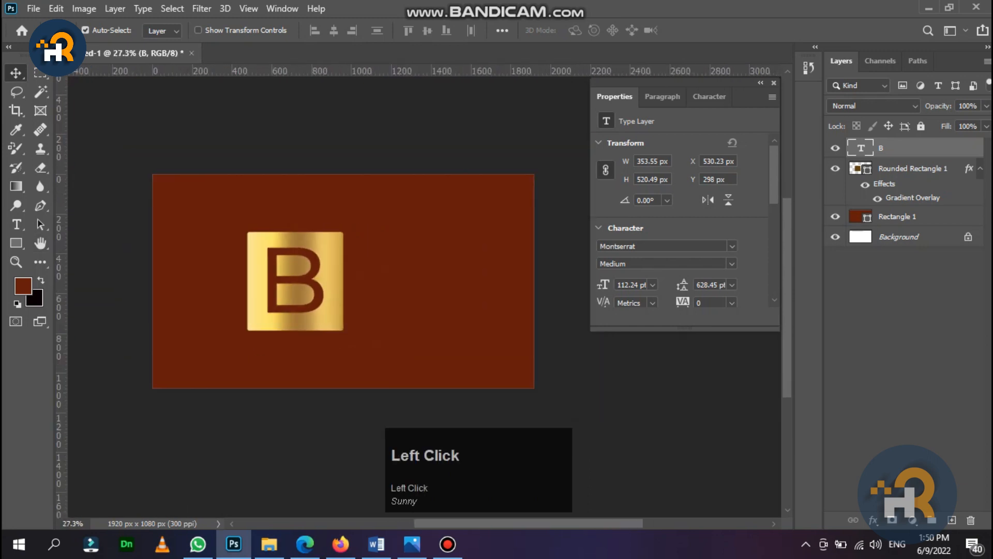
Step: Try to duplicate the gold square and align the copy directly beside the original's right edge
{"action": "left_click", "coordinate": [258, 279]}
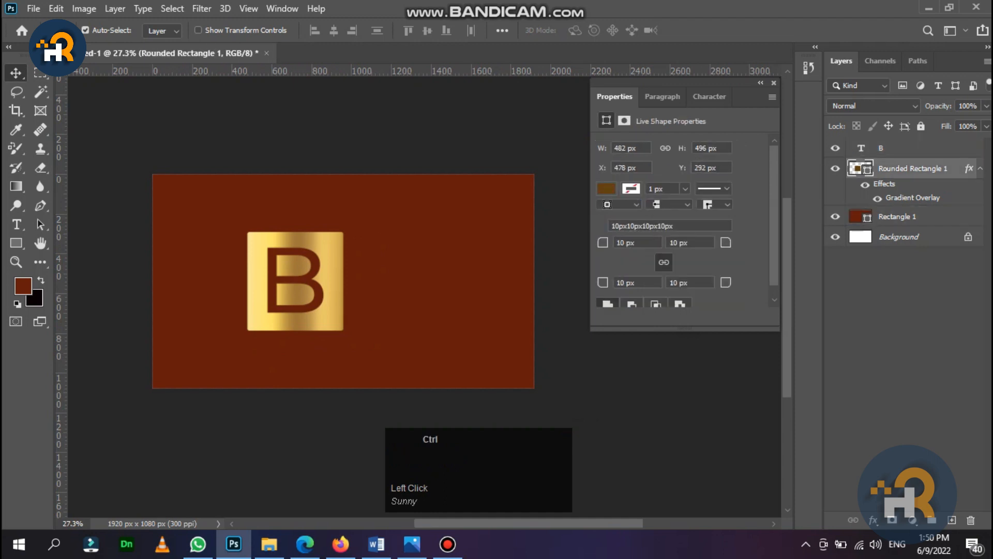
{"action": "key", "text": "ctrl+j"}
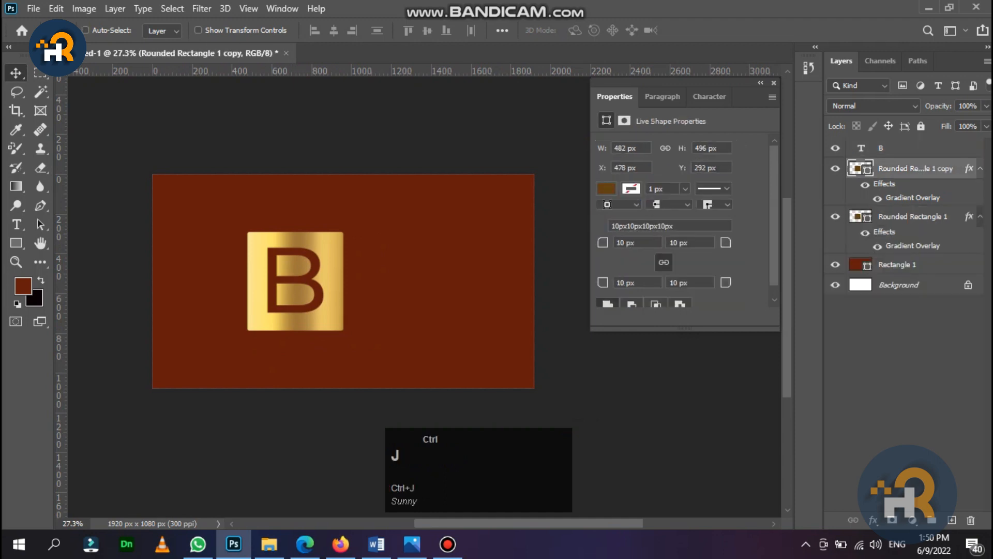
{"action": "left_click_drag", "start_coordinate": [342, 238], "coordinate": [431, 238]}
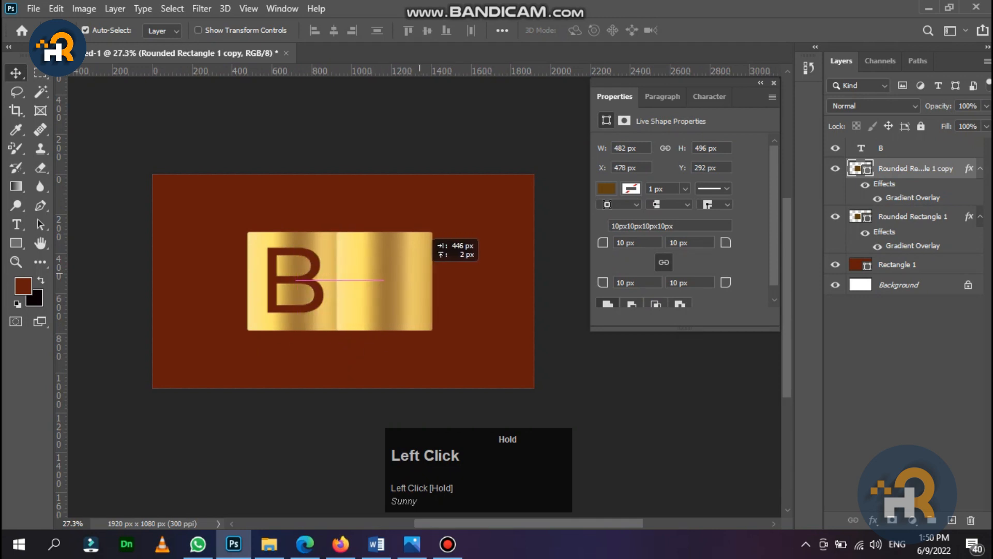
{"action": "key", "text": "Right"}
{"action": "key", "text": "Right"}
{"action": "key", "text": "Right"}
{"action": "key", "text": "Right"}
{"action": "key", "text": "Right"}
{"action": "key", "text": "Right"}
{"action": "key", "text": "Right"}
{"action": "key", "text": "Right"}
{"action": "key", "text": "Right"}
{"action": "key", "text": "Right"}
{"action": "key", "text": "Right"}
{"action": "key", "text": "Right"}
{"action": "key", "text": "Right"}
{"action": "key", "text": "Right"}
{"action": "key", "text": "Right"}
{"action": "key", "text": "Right"}
{"action": "key", "text": "Right"}
{"action": "key", "text": "Right"}
{"action": "key", "text": "Right"}
{"action": "key", "text": "Right"}
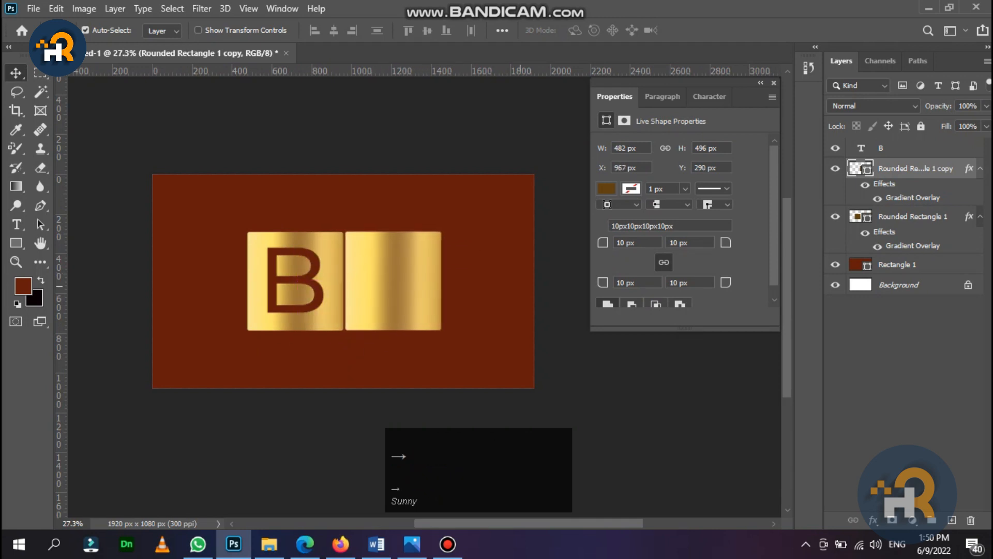
{"action": "key", "text": "Left"}
{"action": "key", "text": "Left"}
{"action": "key", "text": "Left"}
{"action": "key", "text": "Left"}
{"action": "key", "text": "Left"}
{"action": "key", "text": "Left"}
{"action": "key", "text": "Left"}
{"action": "key", "text": "Left"}
{"action": "key", "text": "Left"}
{"action": "key", "text": "Left"}
{"action": "key", "text": "Left"}
{"action": "key", "text": "Left"}
{"action": "key", "text": "Left"}
{"action": "key", "text": "Left"}
{"action": "key", "text": "Left"}
{"action": "key", "text": "Left"}
{"action": "key", "text": "Down"}
{"action": "key", "text": "Down"}
{"action": "key", "text": "Down"}
{"action": "key", "text": "Right"}
{"action": "key", "text": "Right"}
{"action": "key", "text": "Right"}
Step: Undo the duplication and repositioning of the gold square
{"action": "left_click", "coordinate": [413, 544]}
{"action": "left_click", "coordinate": [412, 544]}
{"action": "key", "text": "ctrl+z"}
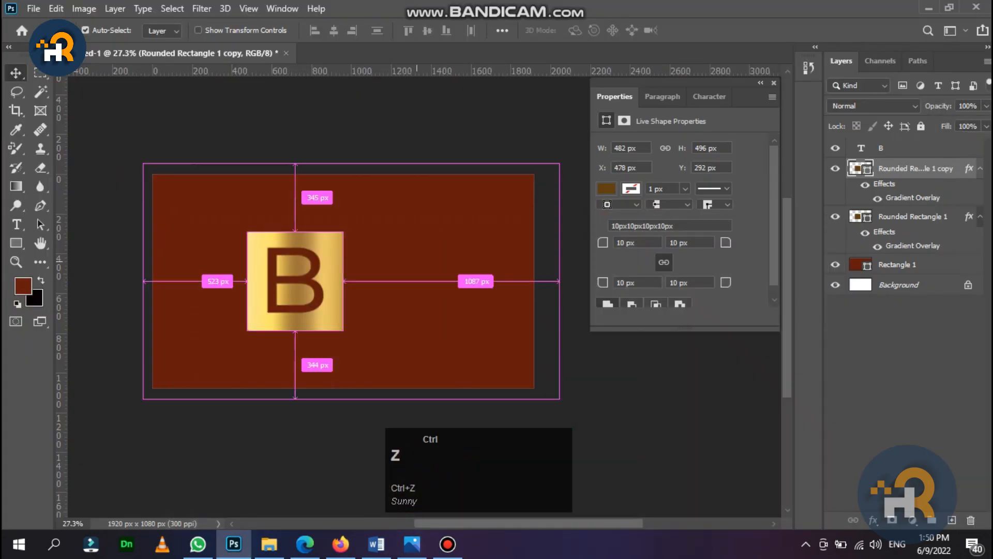
{"action": "key", "text": "ctrl+z"}
Step: Stretch the gold rounded square to the right into a rectangle about 1070 px wide, keeping its height
{"action": "left_click", "coordinate": [333, 297]}
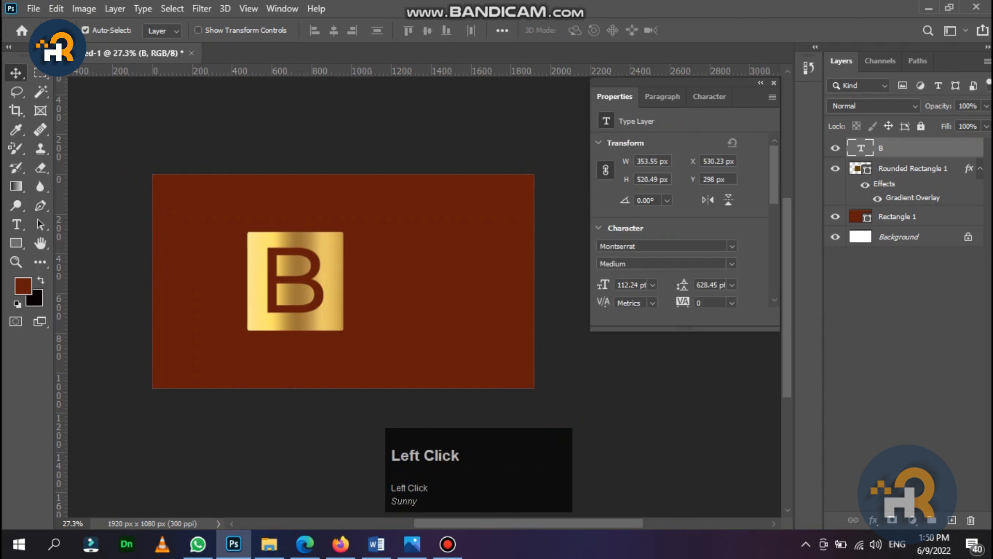
{"action": "key", "text": "ctrl+t"}
{"action": "scroll", "coordinate": [387, 298], "scroll_direction": "up", "scroll_amount": 3}
{"action": "left_click_drag", "start_coordinate": [308, 268], "coordinate": [514, 268]}
{"action": "key", "text": "Return"}
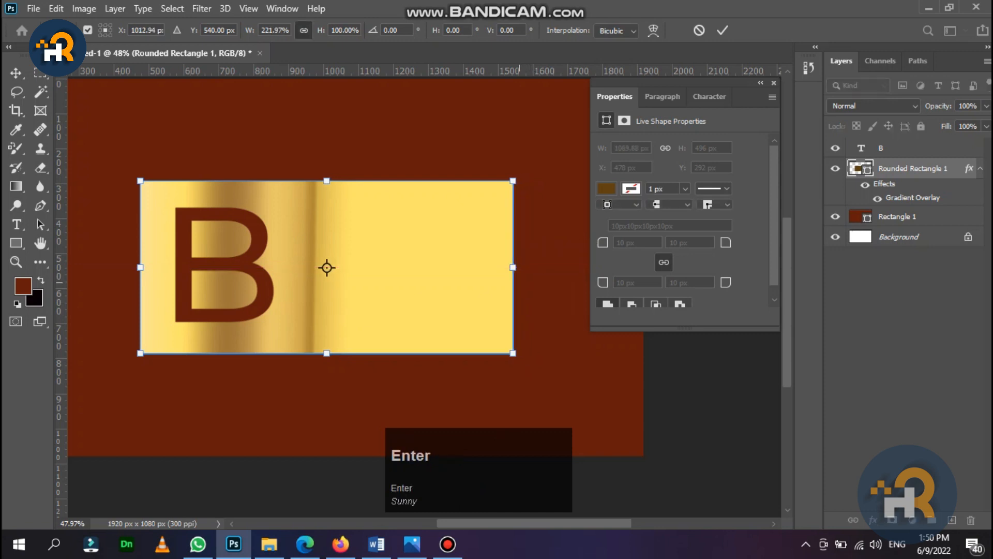
{"action": "scroll", "coordinate": [344, 320], "scroll_direction": "down", "scroll_amount": 2}
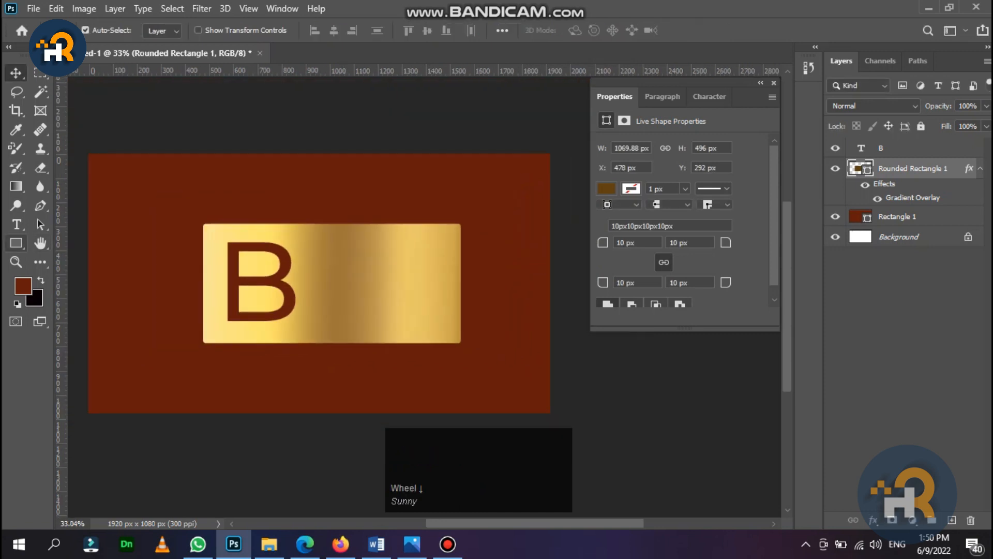
Step: Draw a rectangle about 522 × 450 px inside the gold shape's right half and fill it with the recently used dark red
{"action": "left_click", "coordinate": [16, 242]}
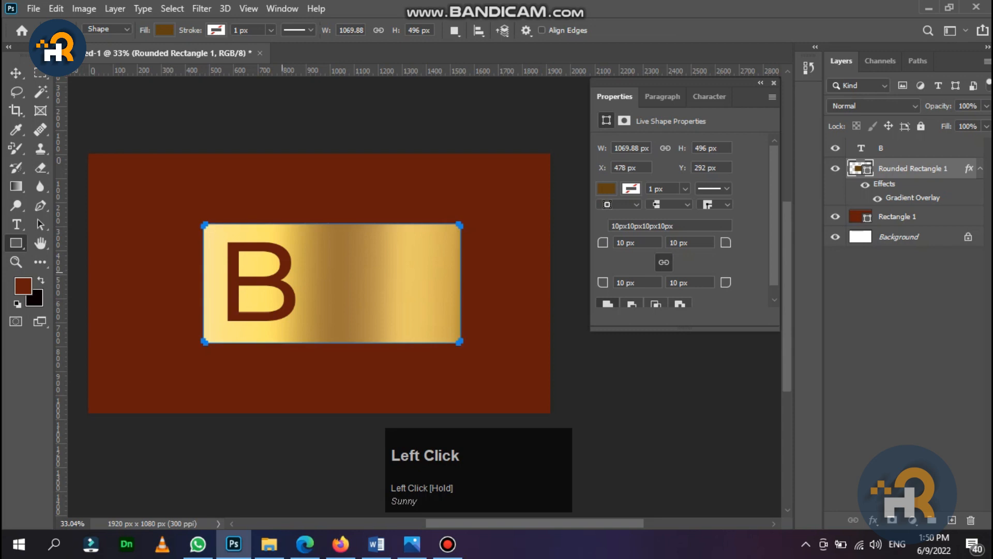
{"action": "scroll", "coordinate": [362, 264], "scroll_direction": "up", "scroll_amount": 2}
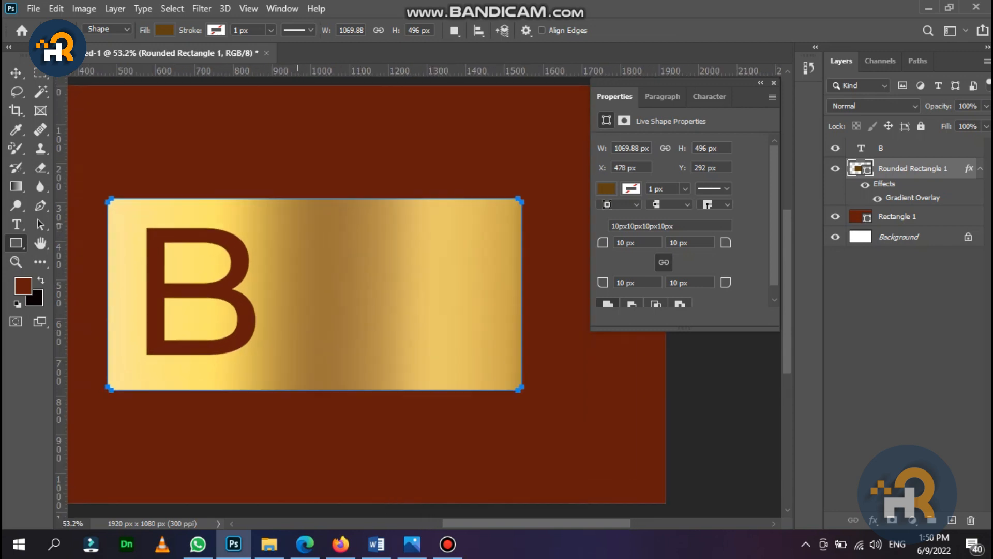
{"action": "left_click_drag", "start_coordinate": [307, 208], "coordinate": [510, 384]}
{"action": "left_click", "coordinate": [606, 189]}
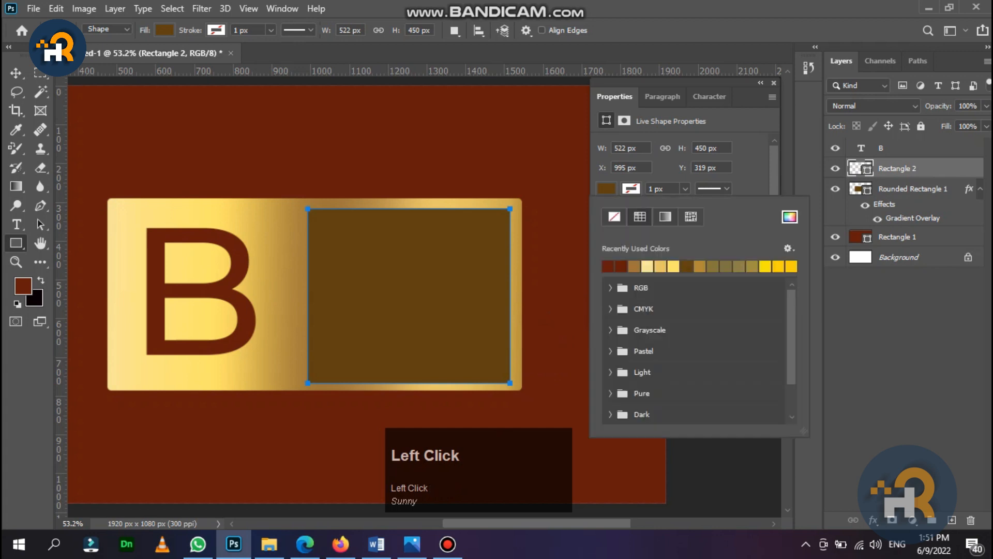
{"action": "left_click", "coordinate": [614, 268]}
Step: Nudge the dark red inner rectangle up to X 996 px, Y 314 px, evening out the gold border
{"action": "left_click", "coordinate": [16, 73]}
{"action": "key", "text": "Up"}
{"action": "key", "text": "Up"}
{"action": "key", "text": "Up"}
{"action": "key", "text": "Down"}
{"action": "scroll", "coordinate": [301, 285], "scroll_direction": "down", "scroll_amount": 3}
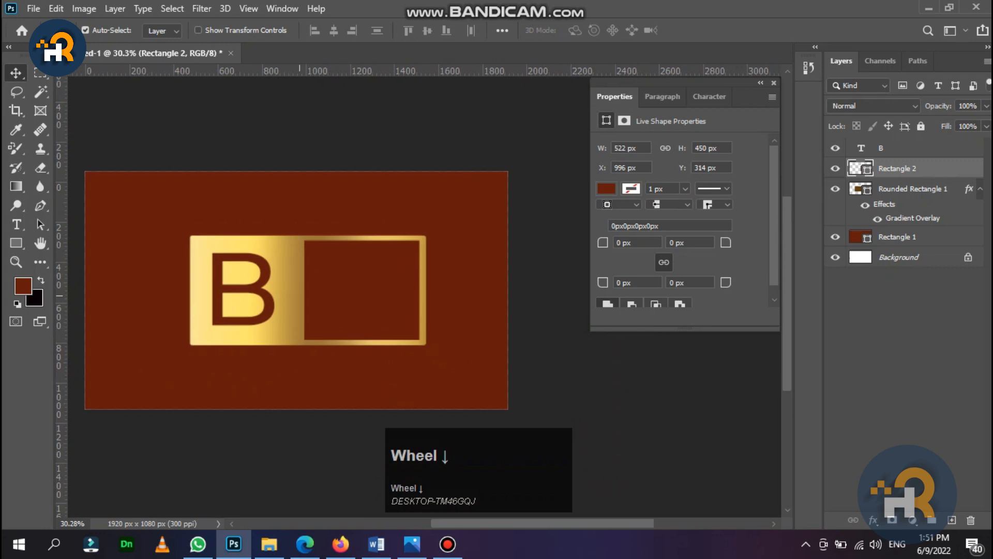
Step: Place horizontal guides along the top and bottom edges of the letter B
{"action": "left_click", "coordinate": [16, 224]}
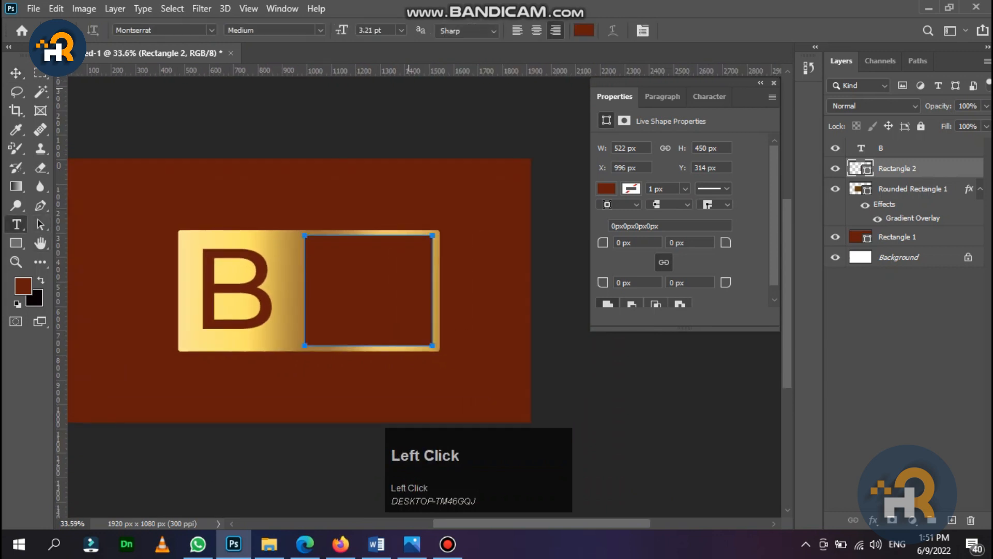
{"action": "left_click", "coordinate": [16, 72]}
{"action": "left_click_drag", "start_coordinate": [261, 71], "coordinate": [273, 327]}
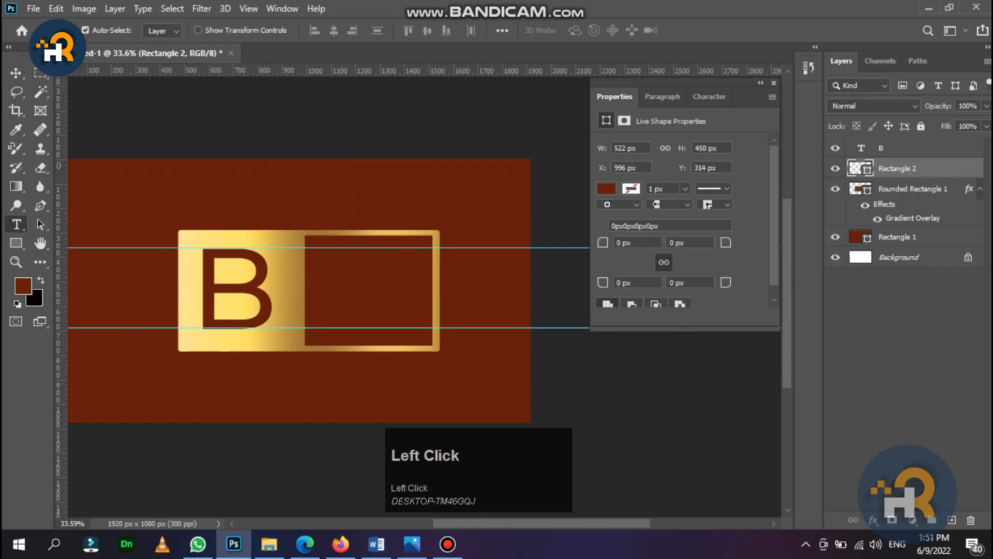
{"action": "left_click", "coordinate": [432, 342]}
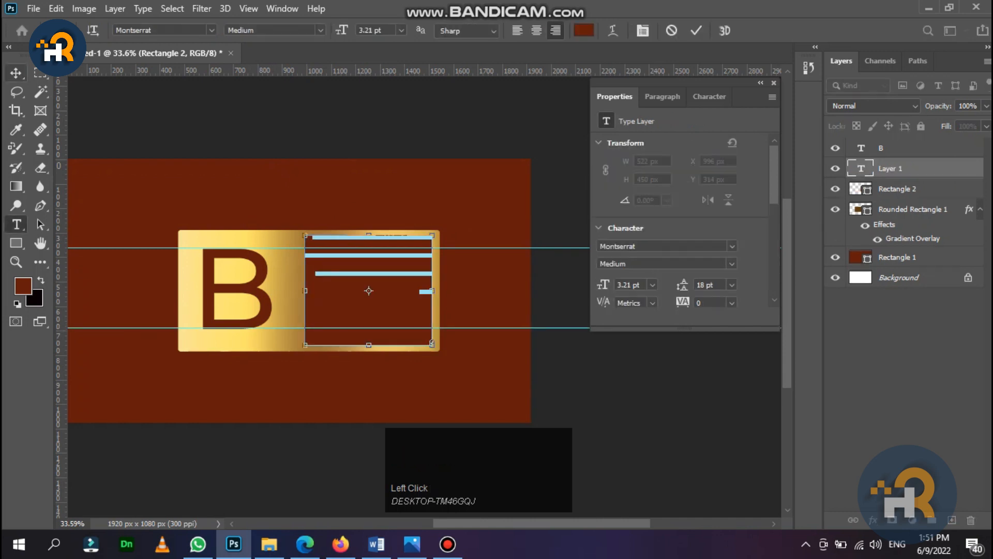
{"action": "left_click", "coordinate": [16, 73]}
{"action": "key", "text": "Delete"}
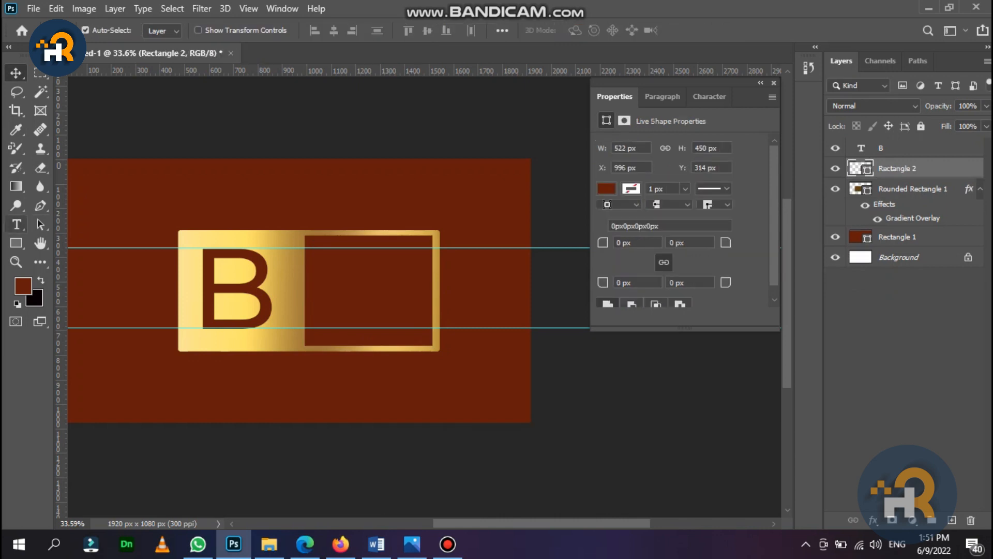
Step: Add a letter R inside the dark red panel and enlarge it to about 215 × 330 px
{"action": "left_click", "coordinate": [16, 224]}
{"action": "left_click", "coordinate": [380, 278]}
{"action": "type", "text": "R"}
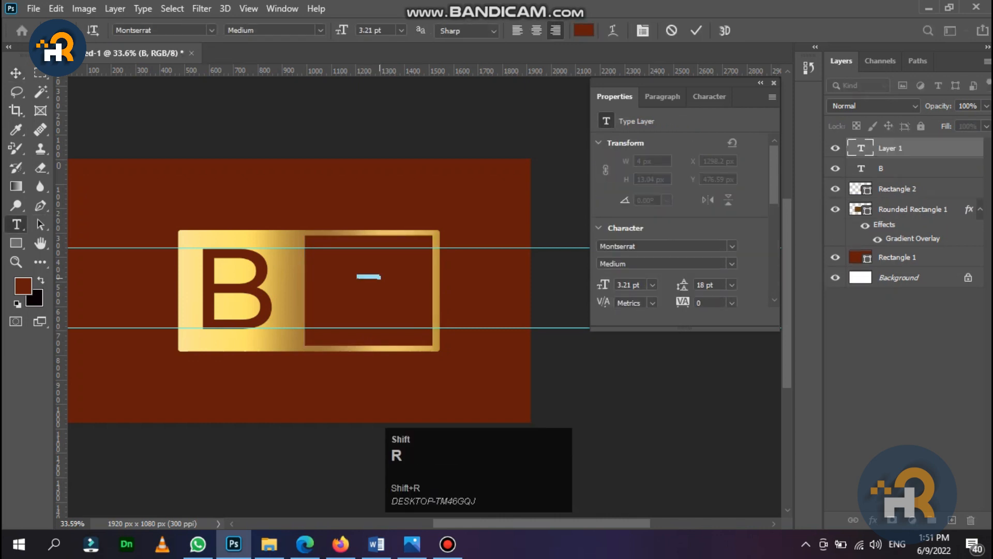
{"action": "left_click", "coordinate": [16, 73]}
{"action": "key", "text": "ctrl+t"}
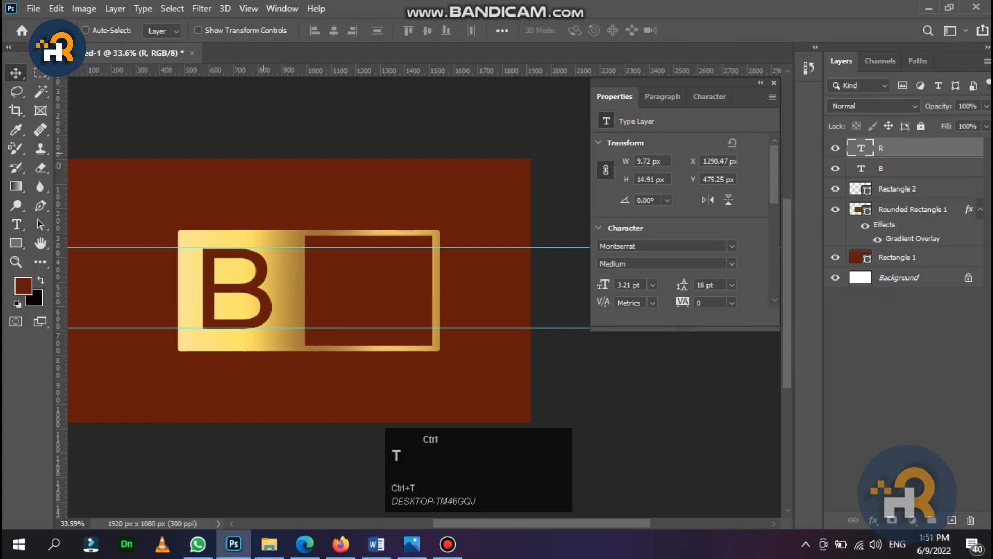
{"action": "left_click_drag", "start_coordinate": [378, 279], "coordinate": [331, 326]}
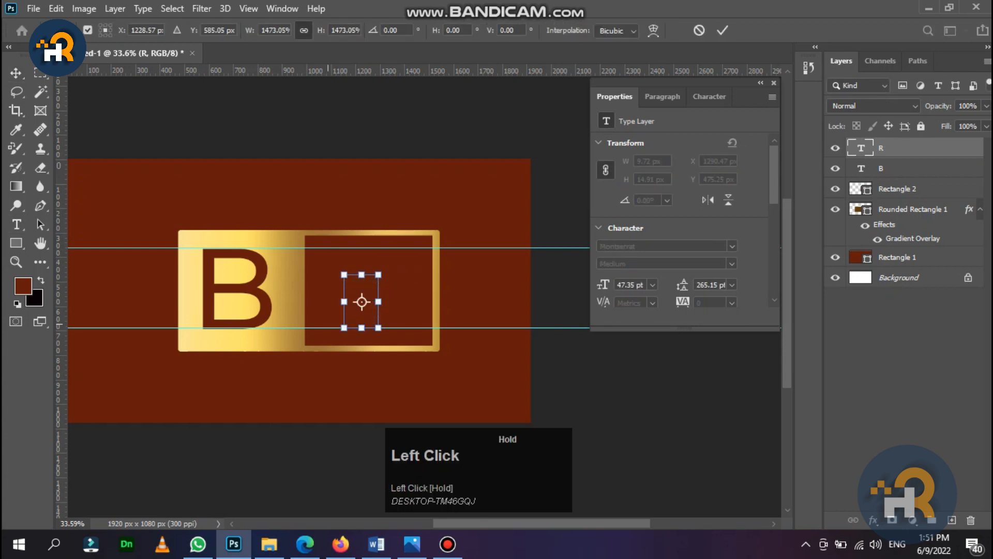
{"action": "left_click_drag", "start_coordinate": [379, 275], "coordinate": [406, 247]}
{"action": "key", "text": "Return"}
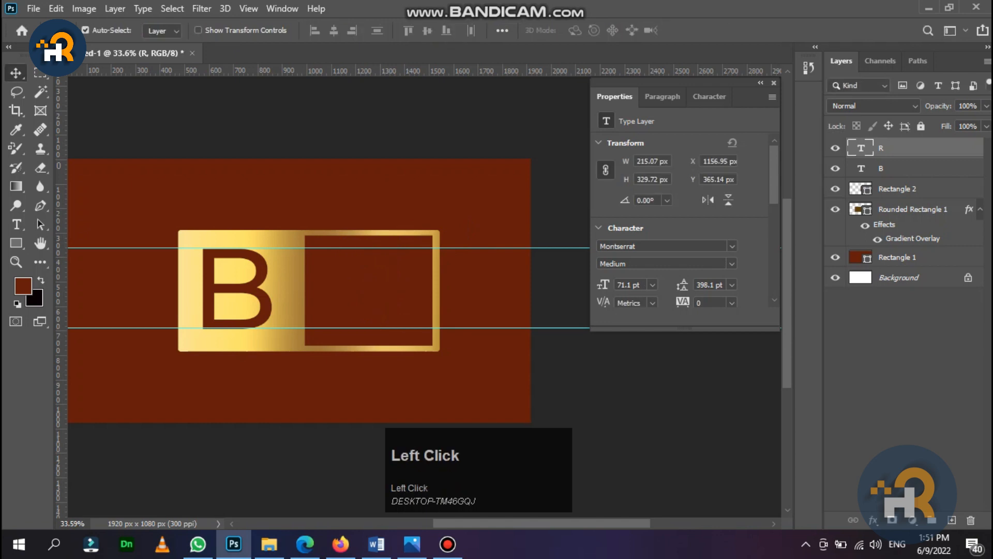
Step: Apply the gold linear gradient overlay to the letter R
{"action": "double_click", "coordinate": [929, 148]}
{"action": "left_click", "coordinate": [470, 393]}
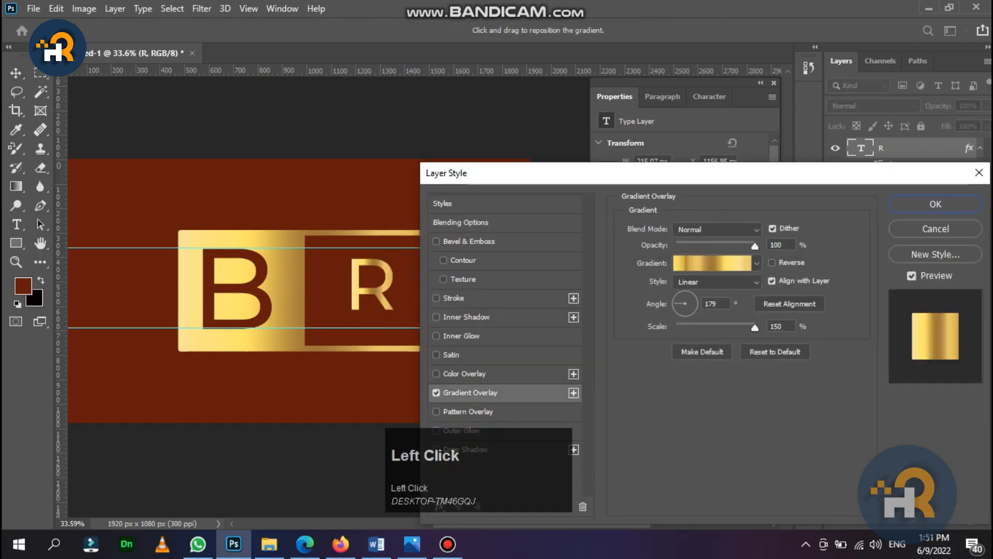
{"action": "left_click", "coordinate": [935, 204]}
Step: Scale the letter R to about 338 × 518 px so it fits between the guides and matches the B's height
{"action": "key", "text": "ctrl+t"}
{"action": "scroll", "coordinate": [372, 278], "scroll_direction": "up", "scroll_amount": 1}
{"action": "left_click_drag", "start_coordinate": [337, 330], "coordinate": [315, 362]}
{"action": "left_click_drag", "start_coordinate": [406, 223], "coordinate": [420, 203]}
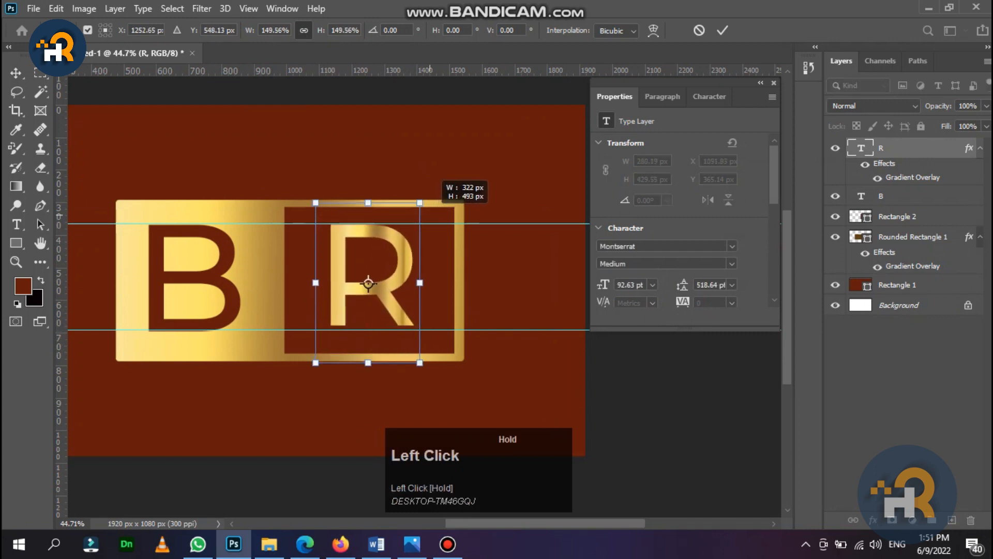
{"action": "mouse_move", "coordinate": [420, 362]}
{"action": "left_mouse_down"}
{"action": "mouse_move", "coordinate": [428, 380]}
{"action": "mouse_move", "coordinate": [424, 370]}
{"action": "left_mouse_up"}
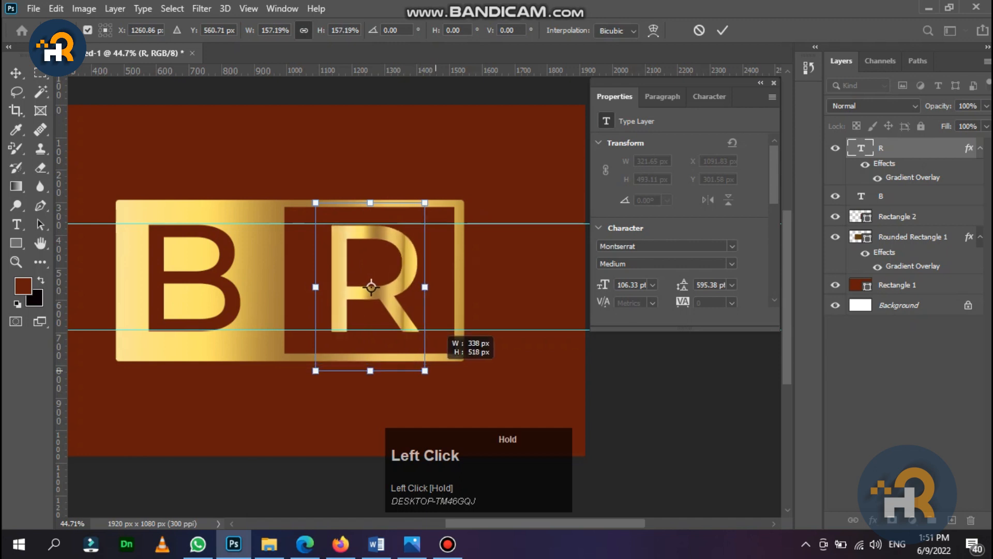
{"action": "left_click_drag", "start_coordinate": [371, 286], "coordinate": [371, 286]}
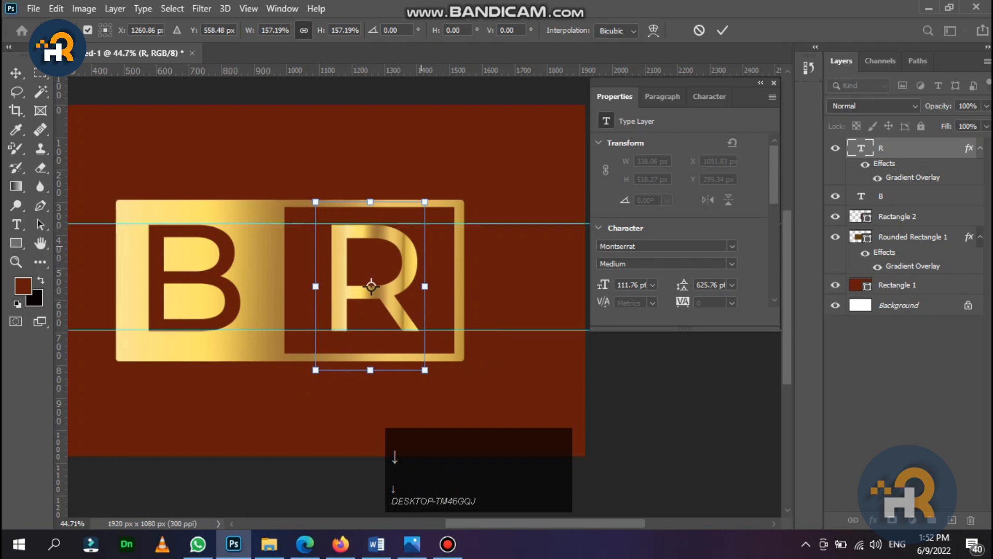
{"action": "key", "text": "Return"}
Step: Clear both horizontal guides from the artwork
{"action": "scroll", "coordinate": [371, 286], "scroll_direction": "down", "scroll_amount": 5}
{"action": "left_click_drag", "start_coordinate": [366, 70], "coordinate": [367, 372]}
{"action": "left_click_drag", "start_coordinate": [370, 252], "coordinate": [371, 71]}
{"action": "scroll", "coordinate": [383, 244], "scroll_direction": "up", "scroll_amount": 7}
{"action": "scroll", "coordinate": [383, 244], "scroll_direction": "down", "scroll_amount": 6}
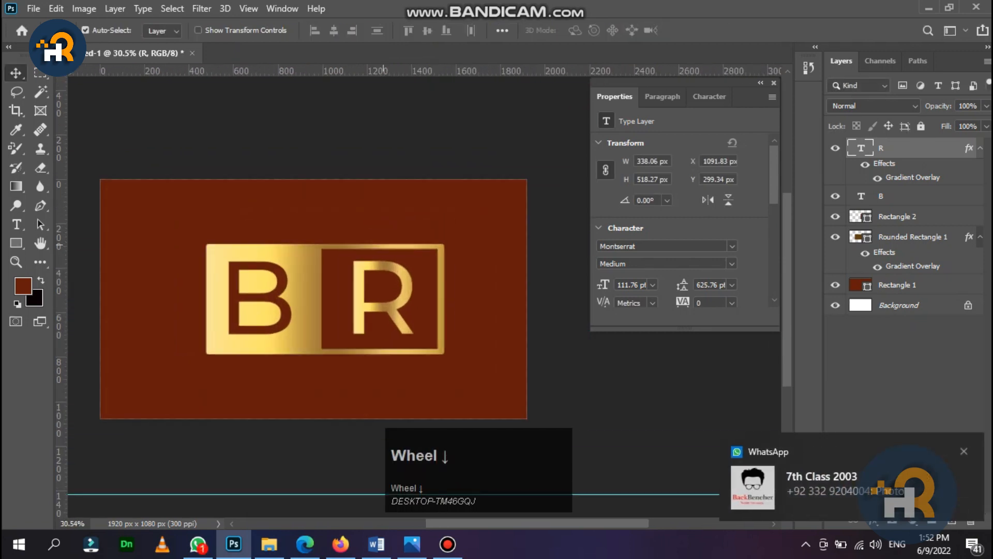
{"action": "left_click_drag", "start_coordinate": [359, 268], "coordinate": [403, 303]}
{"action": "scroll", "coordinate": [352, 277], "scroll_direction": "up", "scroll_amount": 6}
{"action": "scroll", "coordinate": [352, 278], "scroll_direction": "down", "scroll_amount": 4}
{"action": "scroll", "coordinate": [382, 291], "scroll_direction": "up", "scroll_amount": 4}
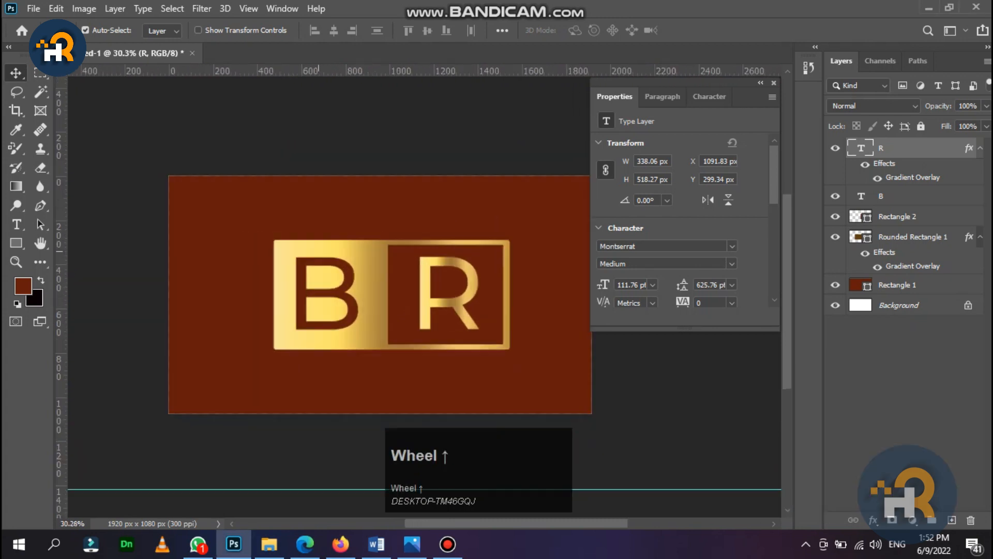
{"action": "scroll", "coordinate": [382, 292], "scroll_direction": "down", "scroll_amount": 4}
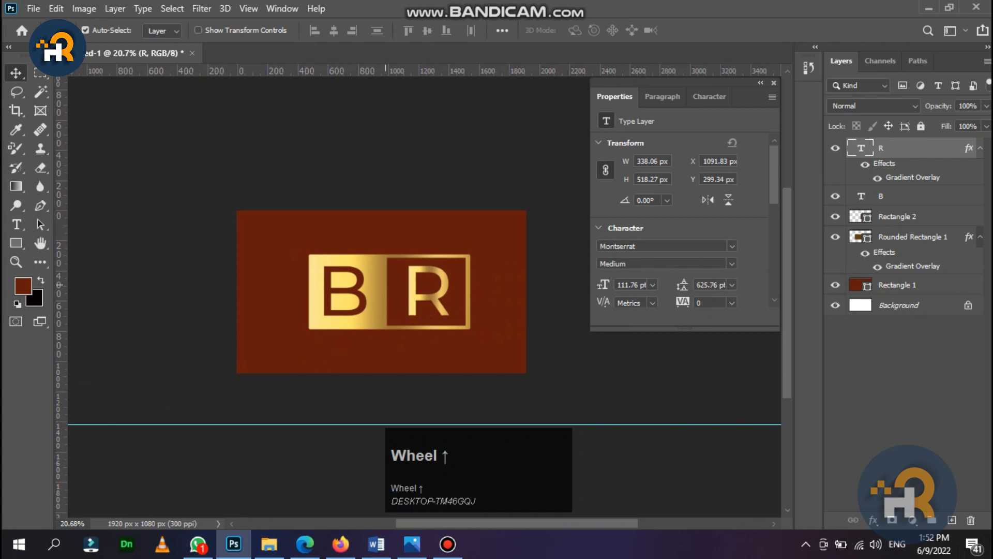
{"action": "scroll", "coordinate": [384, 285], "scroll_direction": "down", "scroll_amount": 3}
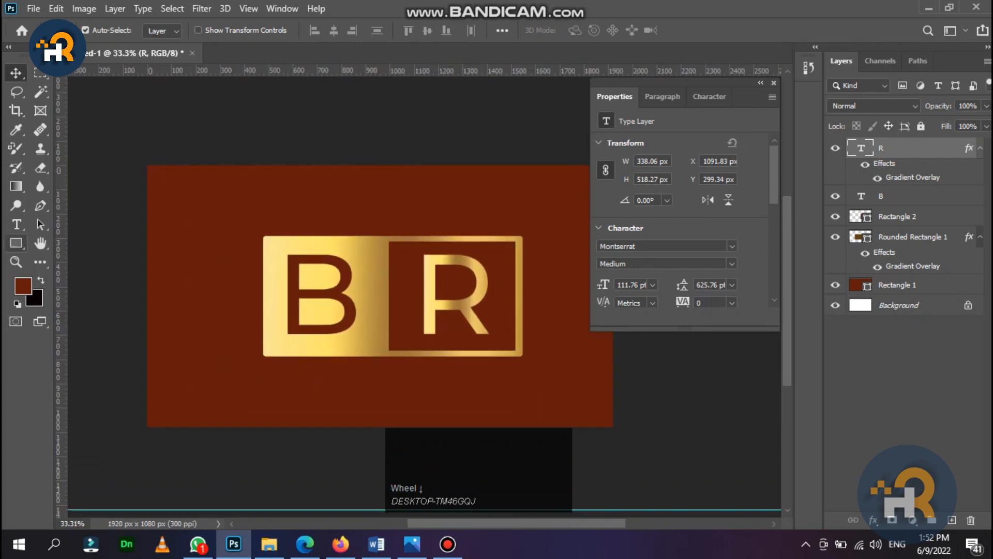
Step: Draw a horizontal rectangle about 578 × 72 px above the gold frame
{"action": "left_click", "coordinate": [16, 243]}
{"action": "left_click", "coordinate": [60, 228]}
{"action": "left_click_drag", "start_coordinate": [307, 187], "coordinate": [448, 205]}
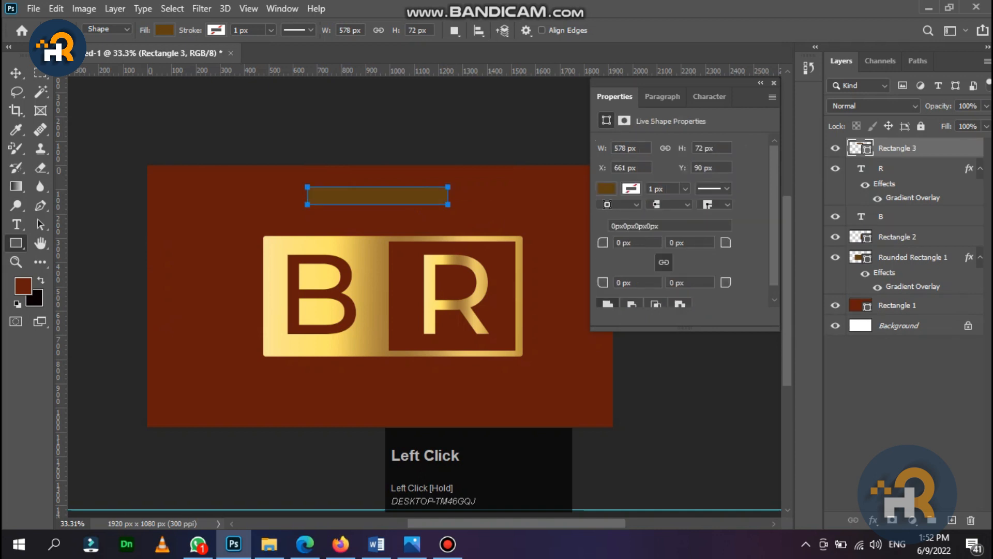
Step: Distort the new bar's left end into a point, turning it into a tapered wedge
{"action": "key", "text": "v"}
{"action": "scroll", "coordinate": [458, 209], "scroll_direction": "up", "scroll_amount": 1}
{"action": "scroll", "coordinate": [453, 208], "scroll_direction": "up", "scroll_amount": 1}
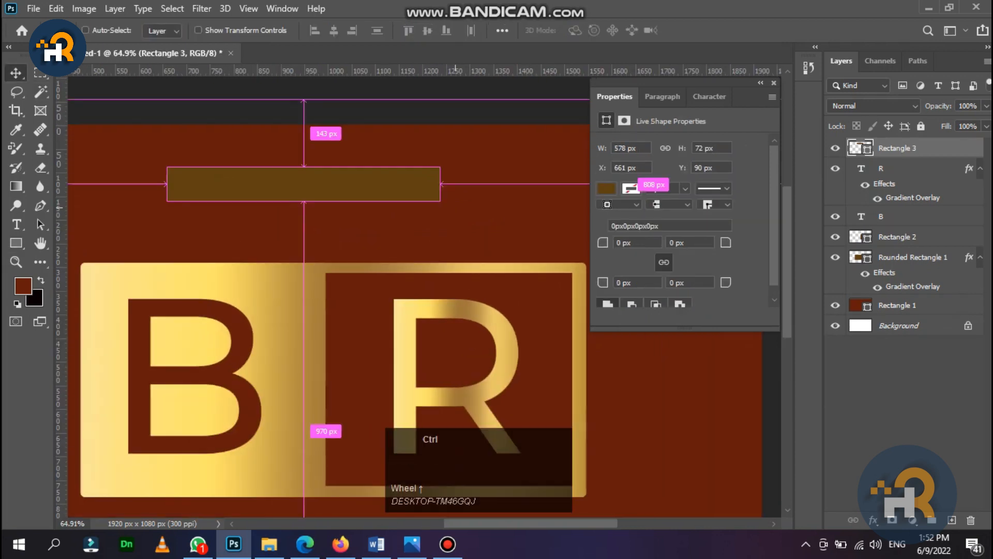
{"action": "key", "text": "ctrl+t"}
{"action": "left_click_drag", "start_coordinate": [170, 201], "coordinate": [167, 167]}
{"action": "key", "text": "Return"}
Step: Tilt the wedge so it rises to the right and place it above the gold frame's left half
{"action": "key", "text": "ctrl+t"}
{"action": "scroll", "coordinate": [407, 228], "scroll_direction": "down", "scroll_amount": 3}
{"action": "left_click_drag", "start_coordinate": [454, 233], "coordinate": [458, 199]}
{"action": "left_click_drag", "start_coordinate": [401, 173], "coordinate": [356, 199]}
{"action": "key", "text": "Return"}
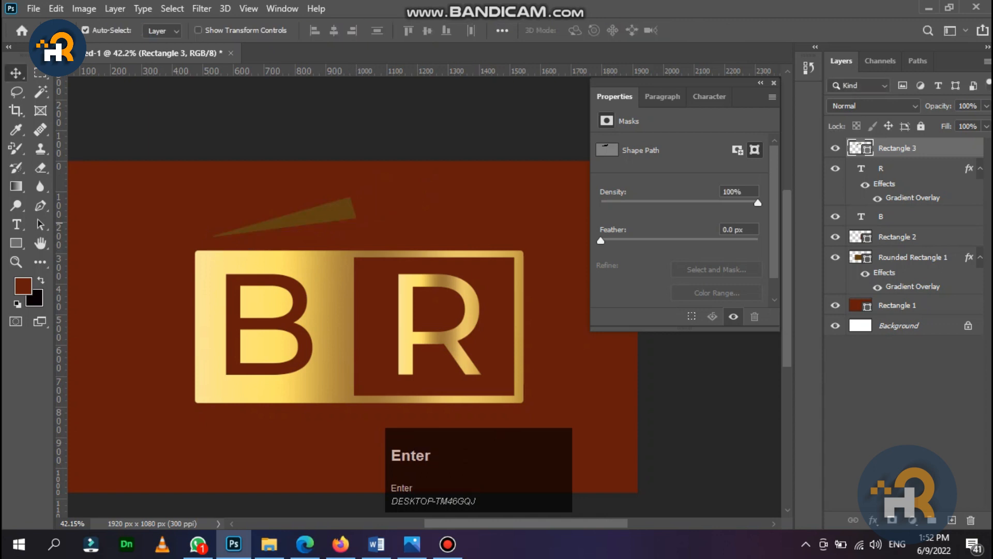
Step: Apply the gold gradient overlay to the wedge
{"action": "double_click", "coordinate": [948, 148]}
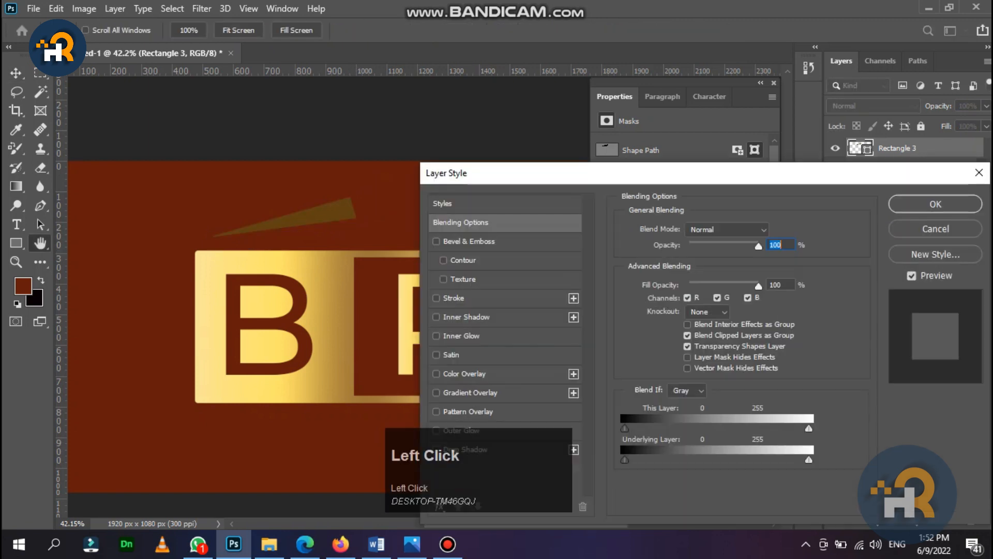
{"action": "left_click", "coordinate": [470, 392]}
{"action": "left_click", "coordinate": [935, 204]}
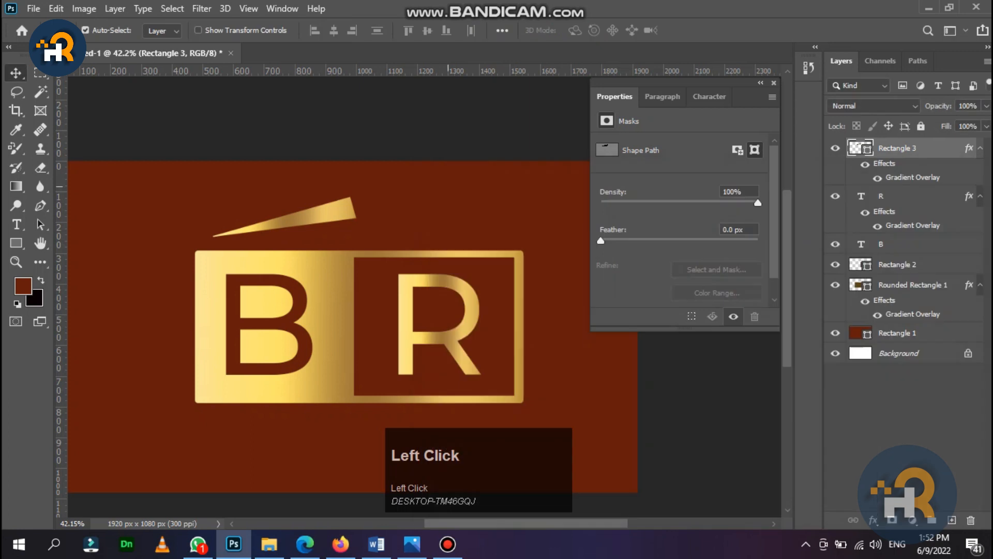
Step: Duplicate the gold wedge, flip the copy horizontally and place it against the original's wide end to form a roof
{"action": "key", "text": "ctrl+j"}
{"action": "left_click_drag", "start_coordinate": [321, 209], "coordinate": [415, 217]}
{"action": "key", "text": "ctrl+t"}
{"action": "right_click", "coordinate": [404, 209]}
{"action": "left_click", "coordinate": [435, 460]}
{"action": "key", "text": "Return"}
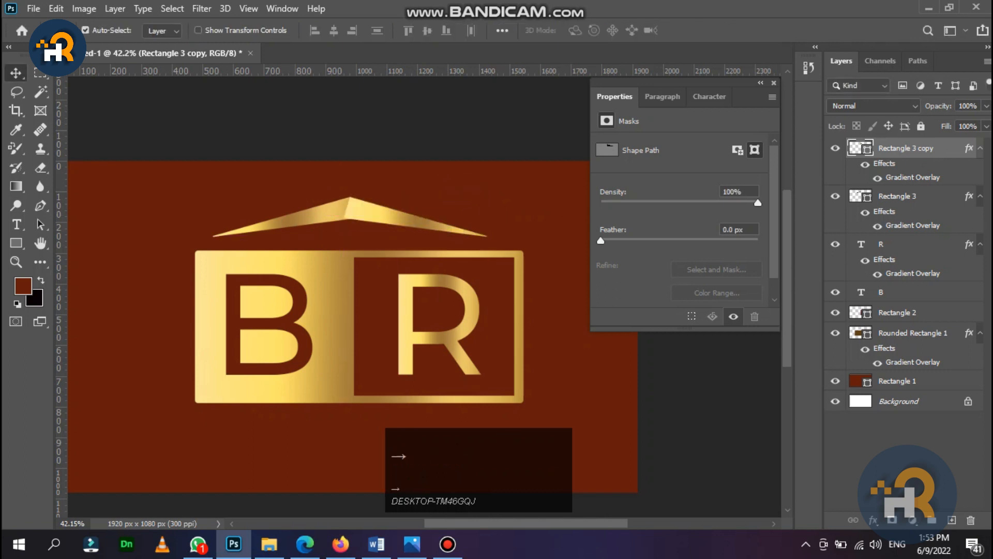
Step: Distort the right roof wedge's upper inner corner to meet the left wedge's corner at the peak
{"action": "scroll", "coordinate": [343, 218], "scroll_direction": "up", "scroll_amount": 8}
{"action": "left_click_drag", "start_coordinate": [343, 218], "coordinate": [298, 378]}
{"action": "key", "text": "ctrl+t"}
{"action": "scroll", "coordinate": [364, 327], "scroll_direction": "up", "scroll_amount": 5}
{"action": "scroll", "coordinate": [364, 327], "scroll_direction": "down", "scroll_amount": 1}
{"action": "scroll", "coordinate": [521, 405], "scroll_direction": "down", "scroll_amount": 6}
{"action": "scroll", "coordinate": [520, 405], "scroll_direction": "up", "scroll_amount": 15}
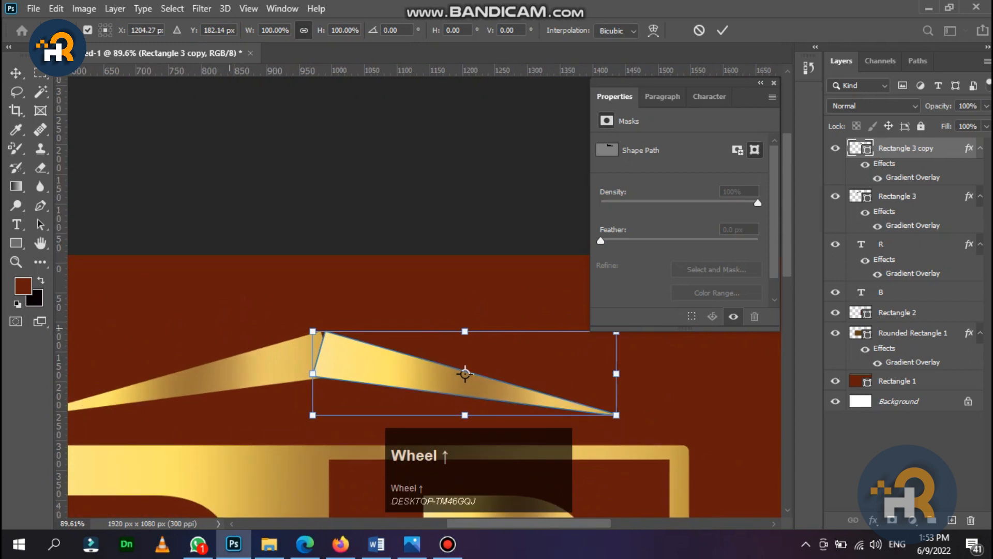
{"action": "scroll", "coordinate": [314, 339], "scroll_direction": "up", "scroll_amount": 3}
{"action": "left_click_drag", "start_coordinate": [325, 319], "coordinate": [329, 169]}
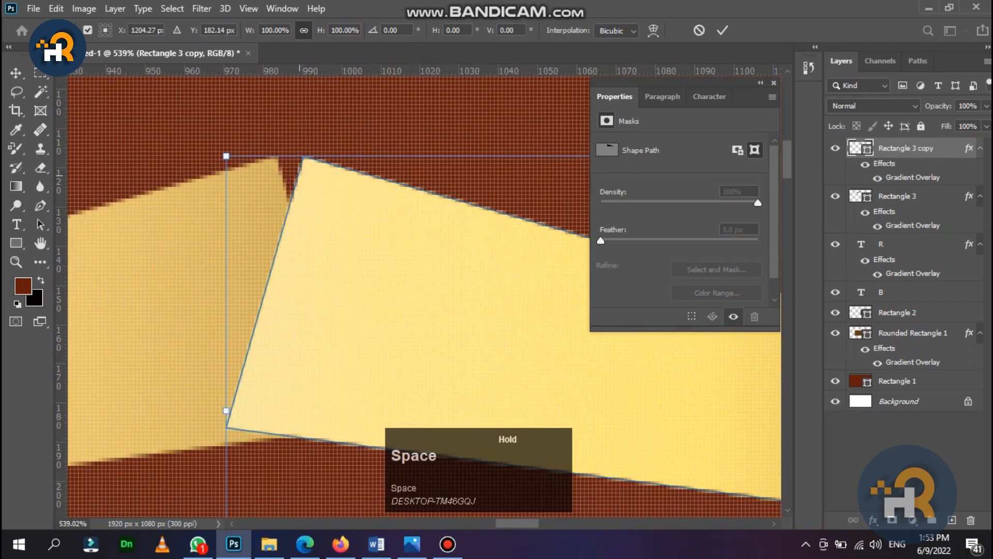
{"action": "left_click_drag", "start_coordinate": [227, 155], "coordinate": [195, 155]}
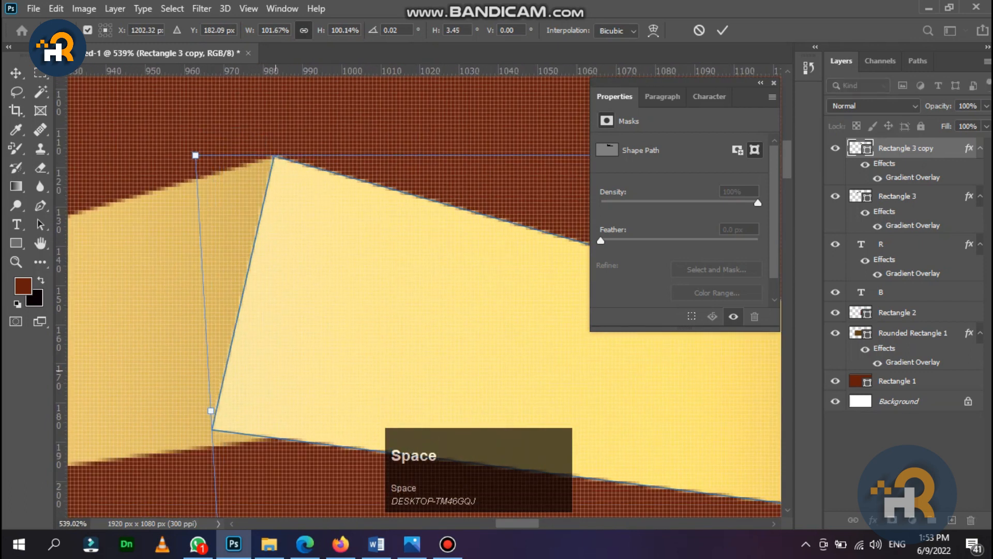
Step: Distort the right roof wedge's lower inner corner rightward so the two wedges join along a slanted edge
{"action": "left_click_drag", "start_coordinate": [252, 408], "coordinate": [209, 166]}
{"action": "scroll", "coordinate": [195, 372], "scroll_direction": "down", "scroll_amount": 2}
{"action": "left_click_drag", "start_coordinate": [195, 372], "coordinate": [216, 439]}
{"action": "left_click_drag", "start_coordinate": [209, 482], "coordinate": [409, 454]}
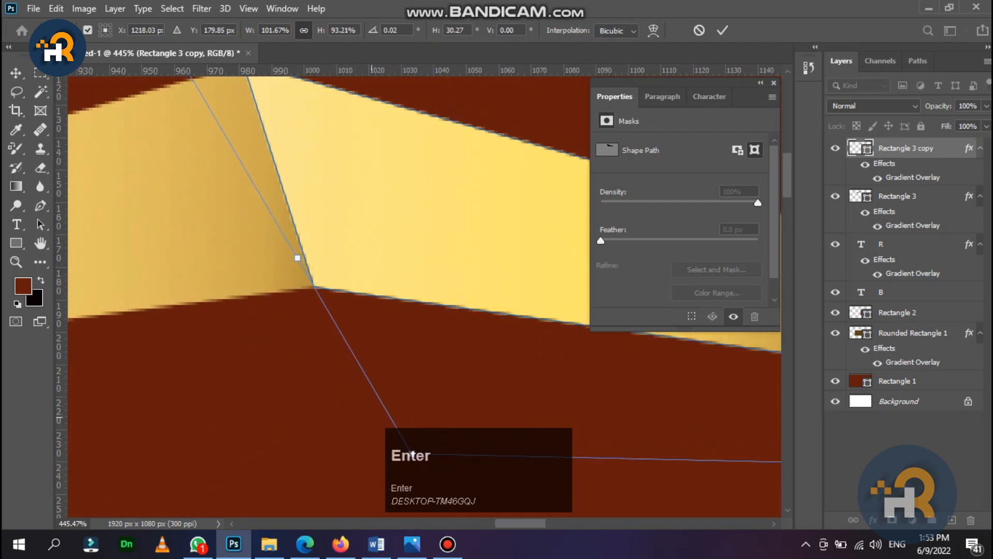
{"action": "key", "text": "Return"}
Step: Examine the join between the two roof wedges at the peak
{"action": "scroll", "coordinate": [409, 454], "scroll_direction": "down", "scroll_amount": 6}
{"action": "scroll", "coordinate": [365, 319], "scroll_direction": "down", "scroll_amount": 2}
{"action": "scroll", "coordinate": [365, 319], "scroll_direction": "up", "scroll_amount": 4}
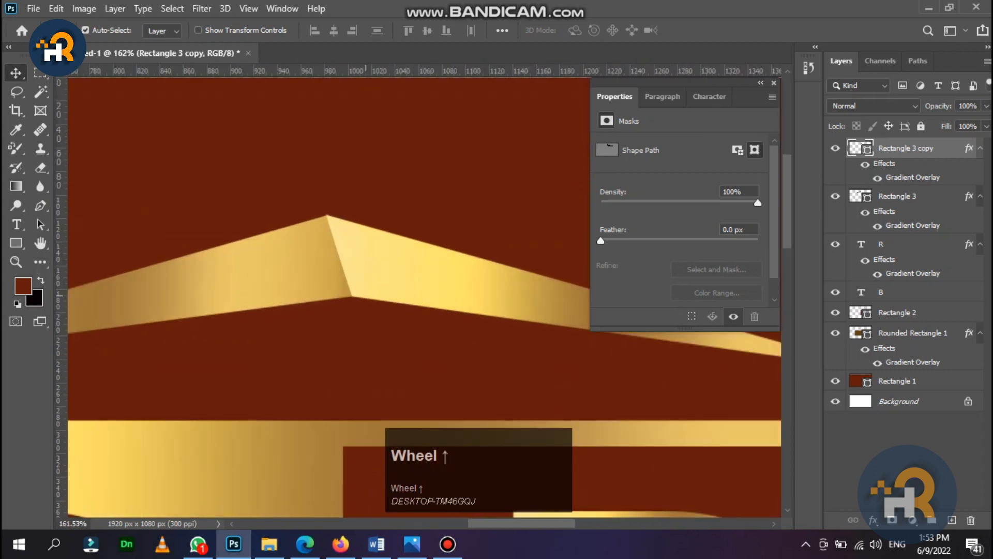
{"action": "scroll", "coordinate": [325, 262], "scroll_direction": "up", "scroll_amount": 5}
{"action": "scroll", "coordinate": [325, 262], "scroll_direction": "down", "scroll_amount": 1}
{"action": "scroll", "coordinate": [324, 262], "scroll_direction": "up", "scroll_amount": 1}
{"action": "scroll", "coordinate": [325, 262], "scroll_direction": "down", "scroll_amount": 1}
Step: Draw a 33 × 33 px square below the roof's peak, above the gold frame
{"action": "left_click", "coordinate": [16, 243]}
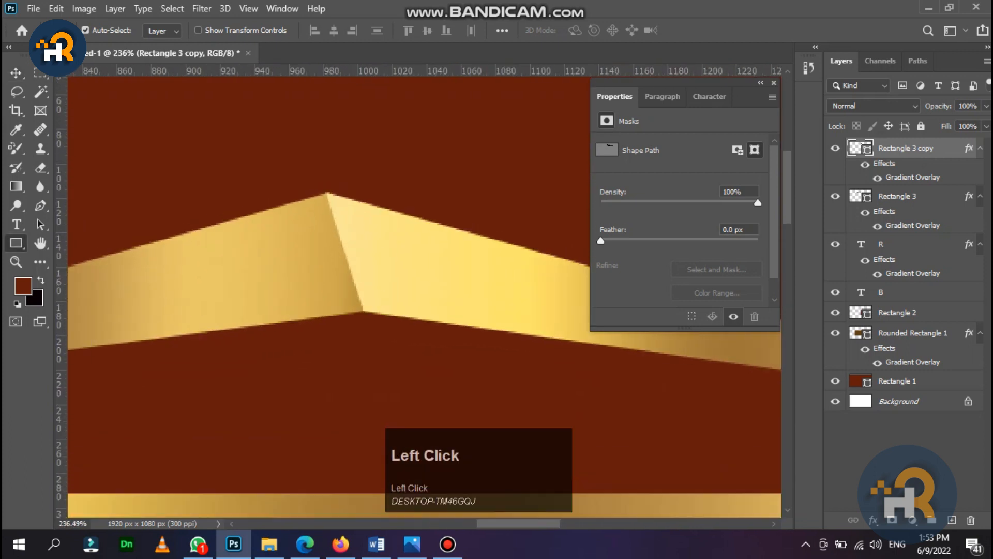
{"action": "scroll", "coordinate": [207, 259], "scroll_direction": "down", "scroll_amount": 10}
{"action": "scroll", "coordinate": [205, 260], "scroll_direction": "up", "scroll_amount": 2}
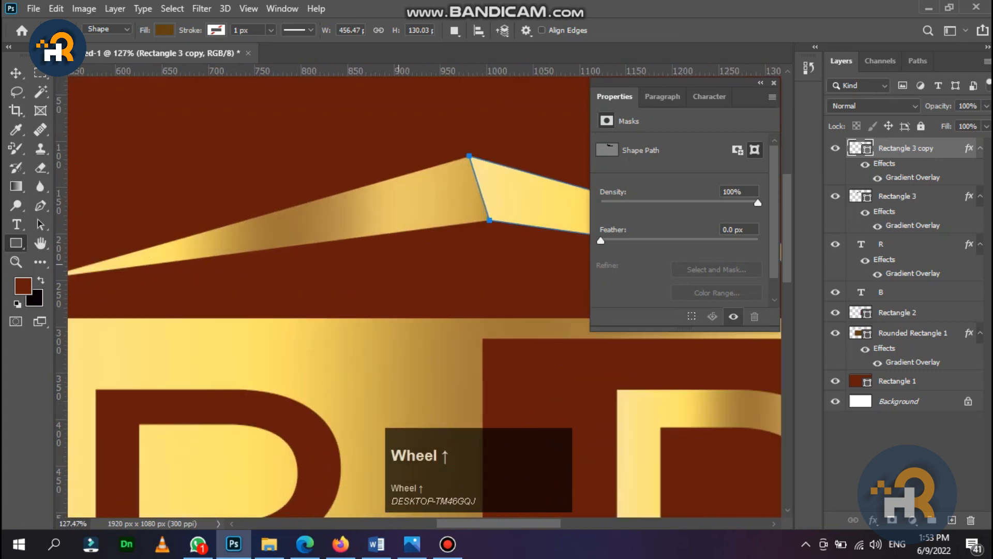
{"action": "left_click_drag", "start_coordinate": [430, 288], "coordinate": [344, 256]}
{"action": "left_click", "coordinate": [385, 126]}
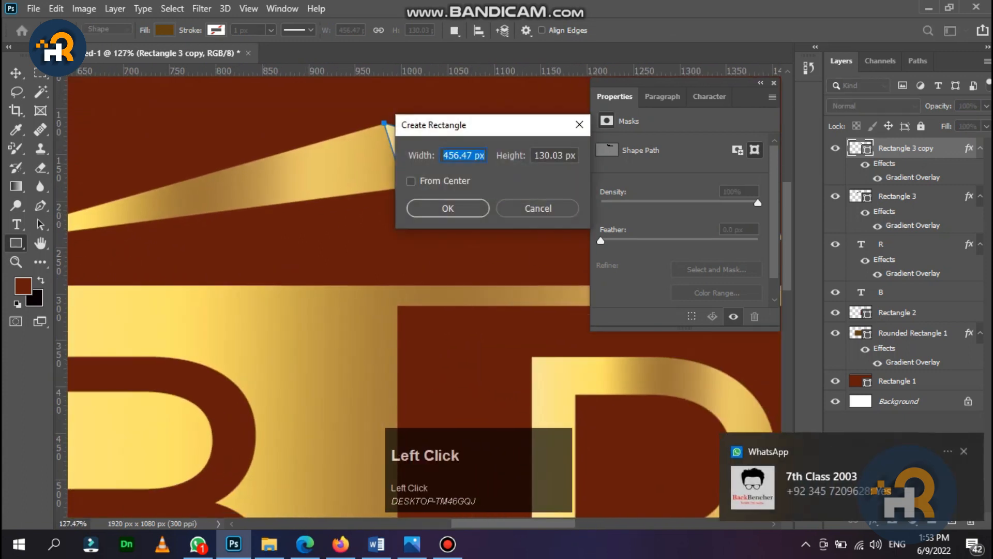
{"action": "left_click", "coordinate": [964, 450]}
{"action": "left_click", "coordinate": [538, 208]}
{"action": "left_click_drag", "start_coordinate": [340, 215], "coordinate": [371, 245]}
Step: Apply the gold gradient overlay to the small square
{"action": "left_click", "coordinate": [15, 72]}
{"action": "double_click", "coordinate": [921, 148]}
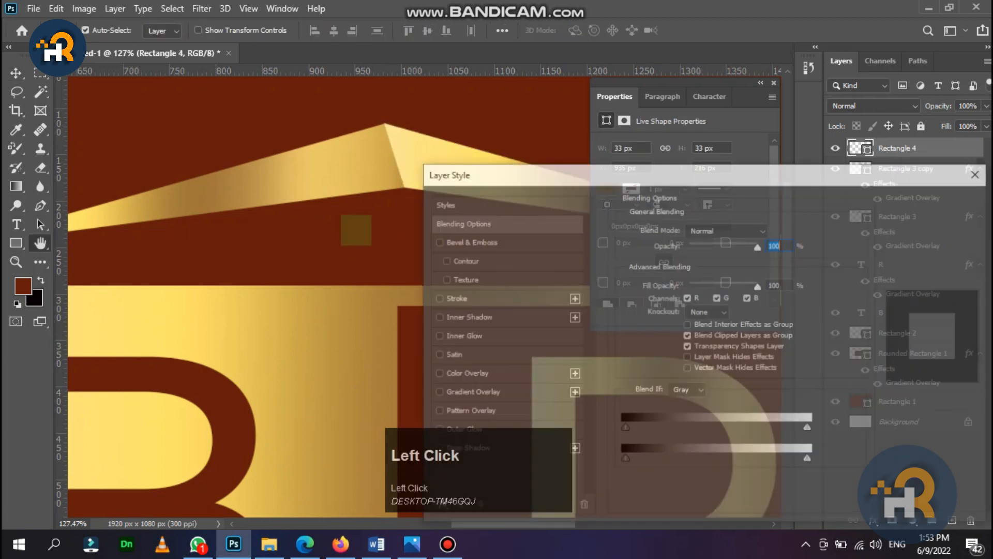
{"action": "left_click", "coordinate": [470, 392]}
{"action": "left_click", "coordinate": [935, 204]}
Step: Resize the gold square to about 26 × 24 px and duplicate it three times to form a 2 × 2 window
{"action": "scroll", "coordinate": [371, 227], "scroll_direction": "up", "scroll_amount": 2}
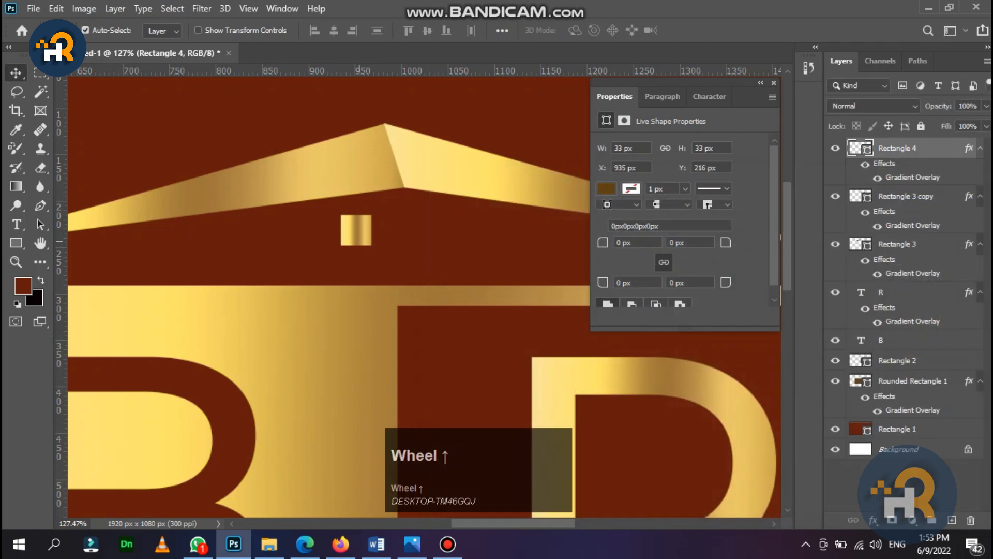
{"action": "key", "text": "ctrl+t"}
{"action": "mouse_move", "coordinate": [355, 247]}
{"action": "left_mouse_down"}
{"action": "mouse_move", "coordinate": [342, 223]}
{"action": "mouse_move", "coordinate": [397, 223]}
{"action": "mouse_move", "coordinate": [396, 258]}
{"action": "mouse_move", "coordinate": [370, 257]}
{"action": "left_mouse_up"}
{"action": "key", "text": "Return"}
{"action": "key", "text": "ctrl+j"}
{"action": "key", "text": "ctrl+j"}
{"action": "key", "text": "ctrl+j"}
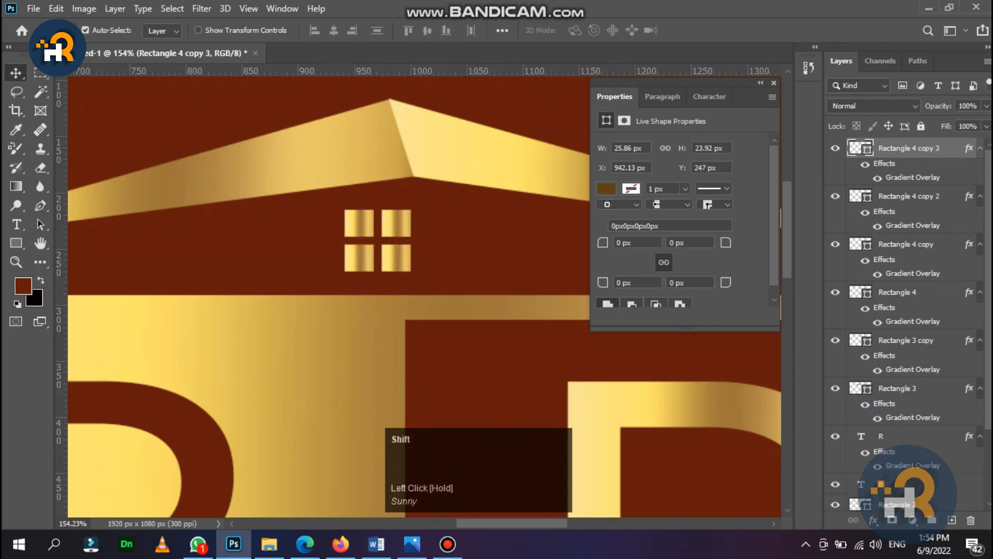
Step: Select all four window panes and nudge them right to about X 965 px, centring them under the roof
{"action": "left_click", "coordinate": [897, 292], "text": "shift"}
{"action": "key", "text": "Right"}
{"action": "key", "text": "Right"}
{"action": "key", "text": "Right"}
{"action": "key", "text": "Right"}
{"action": "key", "text": "Right"}
{"action": "key", "text": "Right"}
{"action": "key", "text": "Right"}
{"action": "key", "text": "Right"}
{"action": "key", "text": "Right"}
{"action": "key", "text": "Right"}
{"action": "key", "text": "Right"}
{"action": "key", "text": "Right"}
{"action": "key", "text": "Right"}
{"action": "key", "text": "Right"}
{"action": "key", "text": "Right"}
{"action": "key", "text": "Right"}
{"action": "key", "text": "Right"}
{"action": "key", "text": "Right"}
{"action": "key", "text": "Right"}
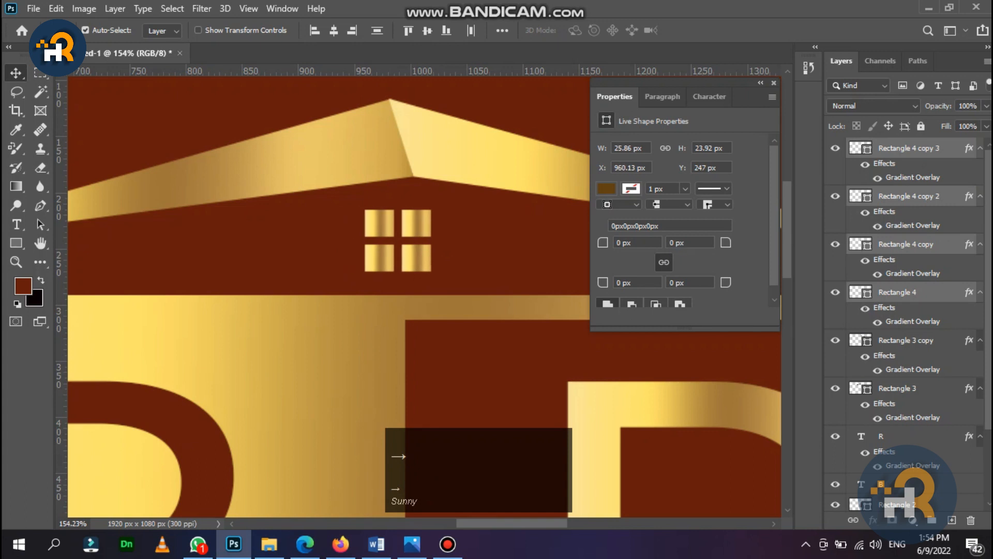
Step: Distort the left roof wedge's lower inner corner leftward to open a thin tapering gap between the two wedges
{"action": "scroll", "coordinate": [371, 281], "scroll_direction": "up", "scroll_amount": 5}
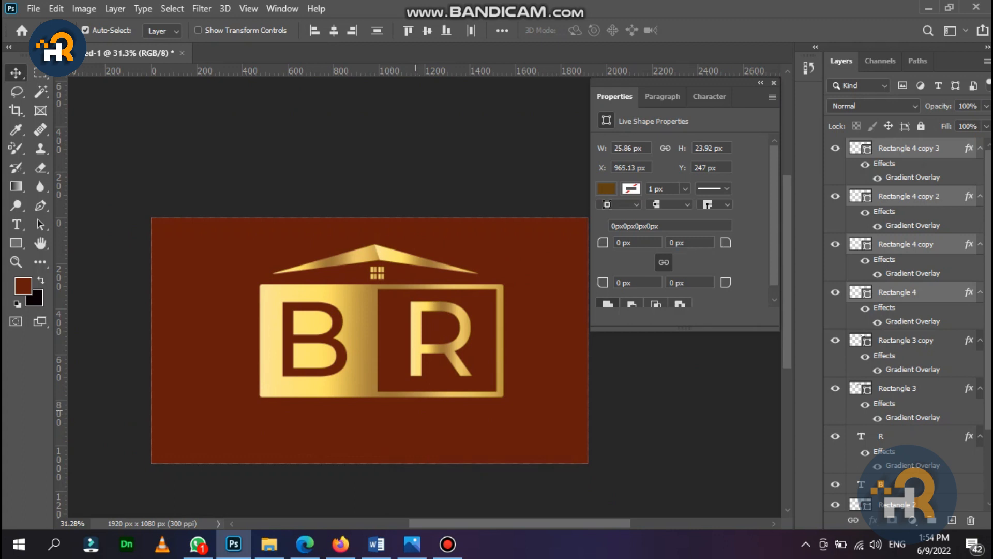
{"action": "scroll", "coordinate": [370, 310], "scroll_direction": "up", "scroll_amount": 5}
{"action": "key", "text": "space"}
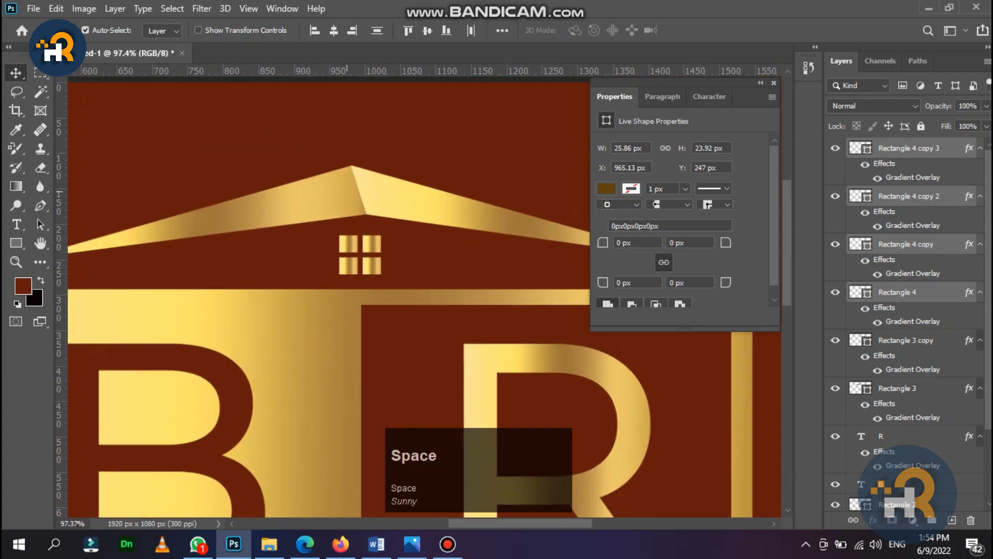
{"action": "left_click", "coordinate": [348, 195]}
{"action": "key", "text": "ctrl+t"}
{"action": "scroll", "coordinate": [354, 199], "scroll_direction": "up", "scroll_amount": 2}
{"action": "left_click_drag", "start_coordinate": [373, 218], "coordinate": [363, 225]}
{"action": "key", "text": "Return"}
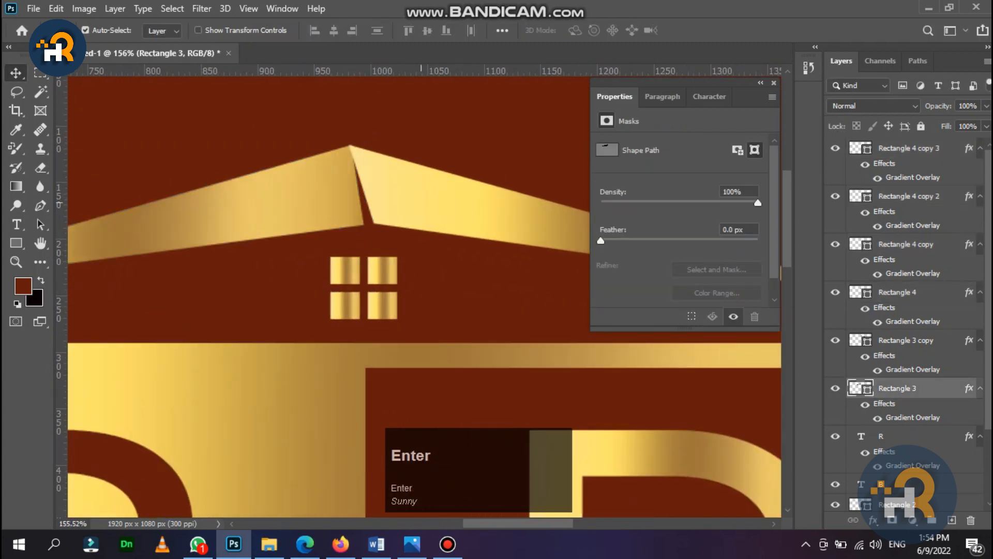
Step: Distort the right roof wedge's lower inner corner leftward to close the gap with the left wedge
{"action": "left_click", "coordinate": [422, 202]}
{"action": "key", "text": "ctrl+t"}
{"action": "left_click_drag", "start_coordinate": [349, 292], "coordinate": [327, 295]}
{"action": "key", "text": "Return"}
{"action": "scroll", "coordinate": [446, 257], "scroll_direction": "down", "scroll_amount": 8}
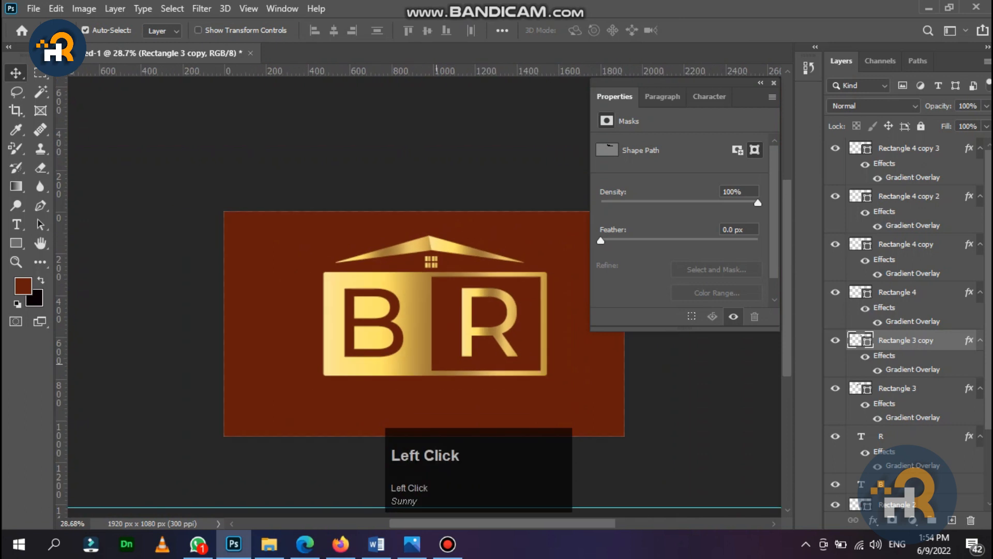
{"action": "left_click_drag", "start_coordinate": [437, 363], "coordinate": [431, 297]}
{"action": "scroll", "coordinate": [426, 298], "scroll_direction": "up", "scroll_amount": 2}
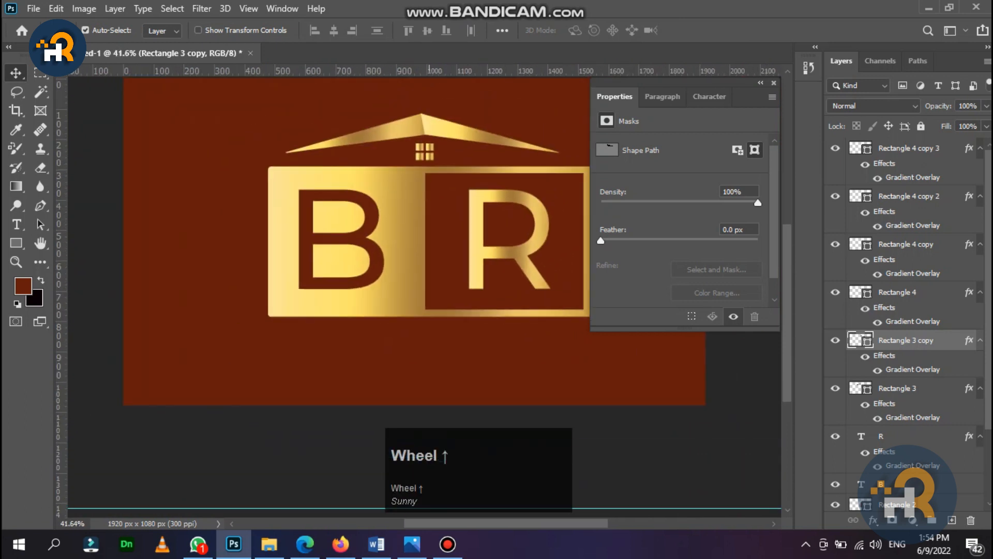
Step: Change the font of the letters B and R to Modern No. 20
{"action": "left_click", "coordinate": [426, 298]}
{"action": "left_click", "coordinate": [709, 96]}
{"action": "left_click", "coordinate": [675, 124]}
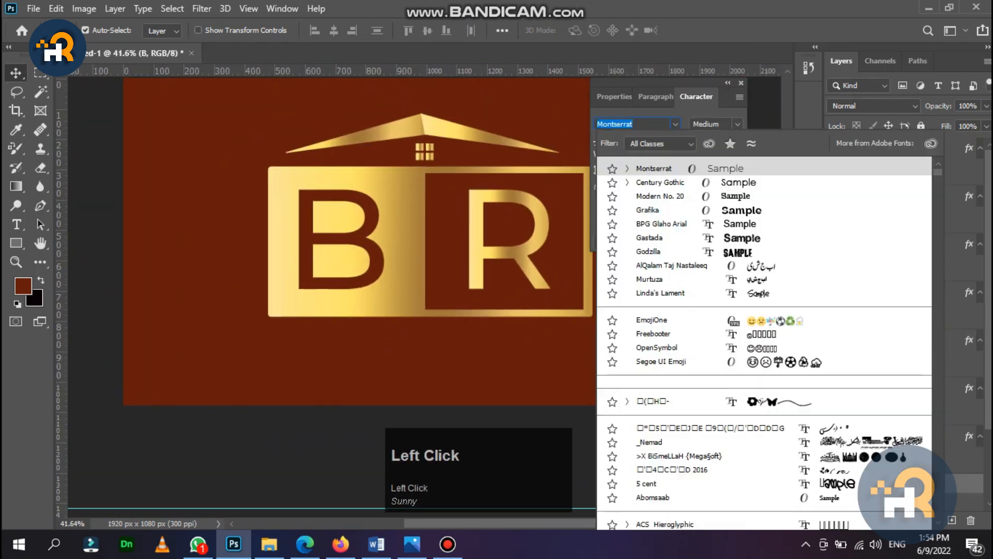
{"action": "key", "text": "Down"}
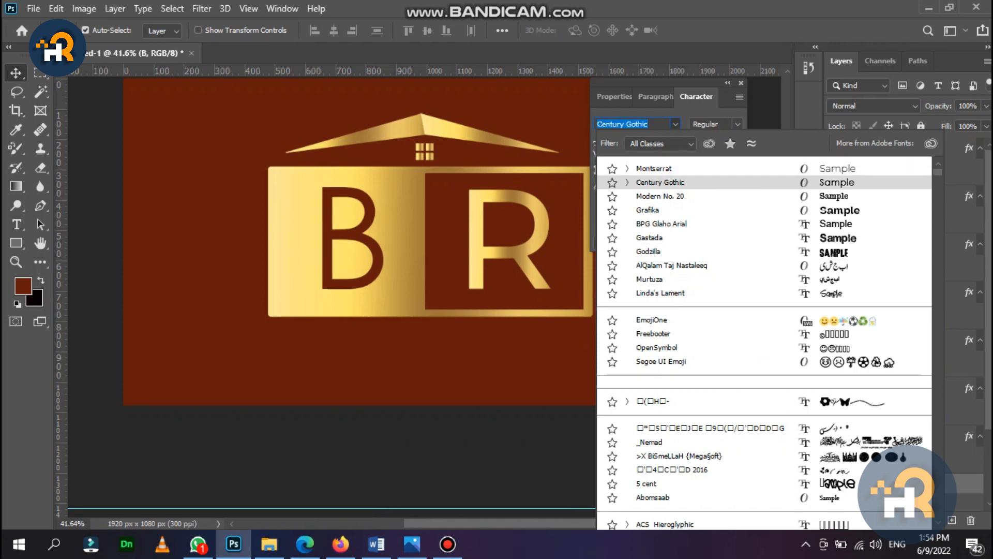
{"action": "left_click", "coordinate": [660, 196]}
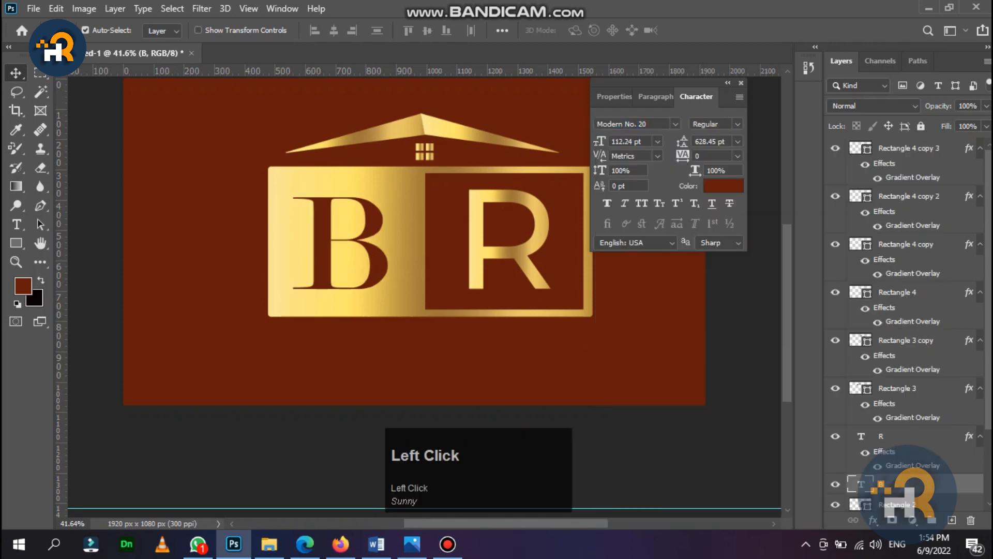
{"action": "left_click", "coordinate": [476, 227]}
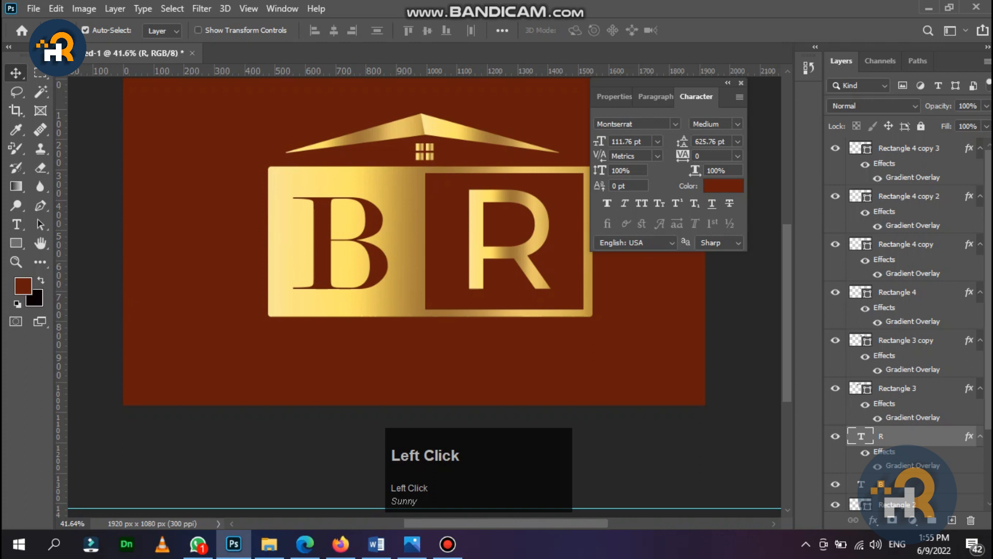
{"action": "left_click", "coordinate": [675, 124]}
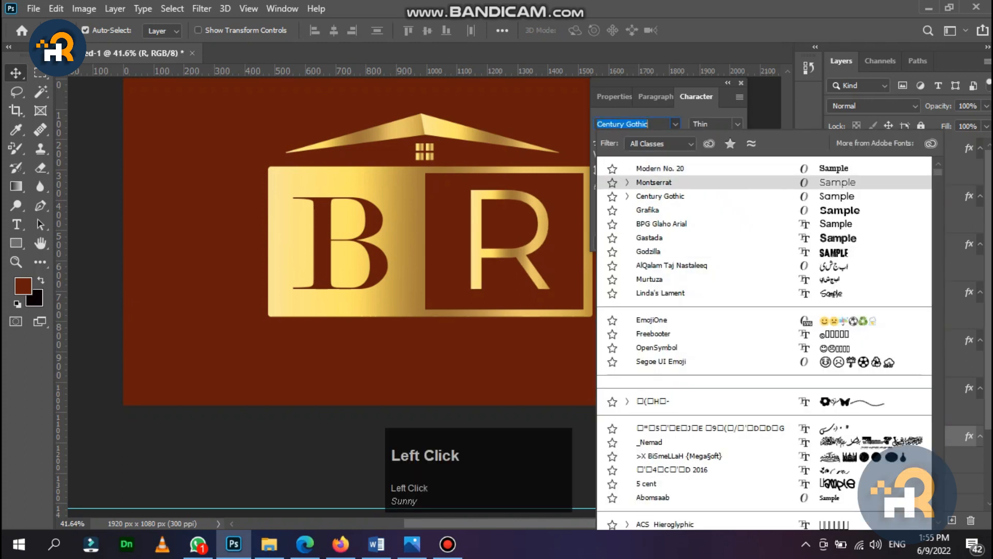
{"action": "left_click", "coordinate": [663, 169]}
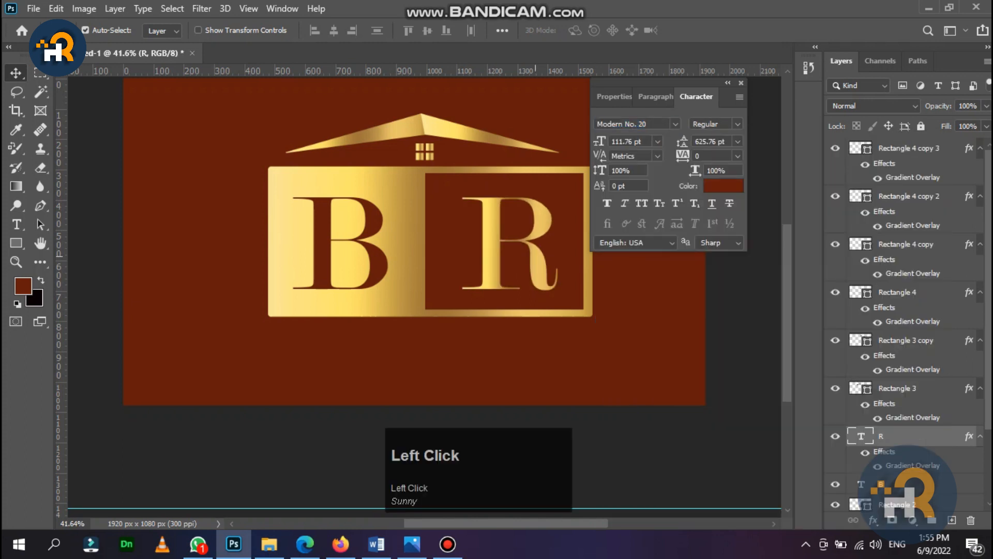
Step: Switch to Photos to examine the lettering beneath the frame in the reference logo, and switch back to Photoshop
{"action": "scroll", "coordinate": [513, 238], "scroll_direction": "down", "scroll_amount": 3}
{"action": "scroll", "coordinate": [487, 216], "scroll_direction": "up", "scroll_amount": 3}
{"action": "scroll", "coordinate": [487, 216], "scroll_direction": "down", "scroll_amount": 2}
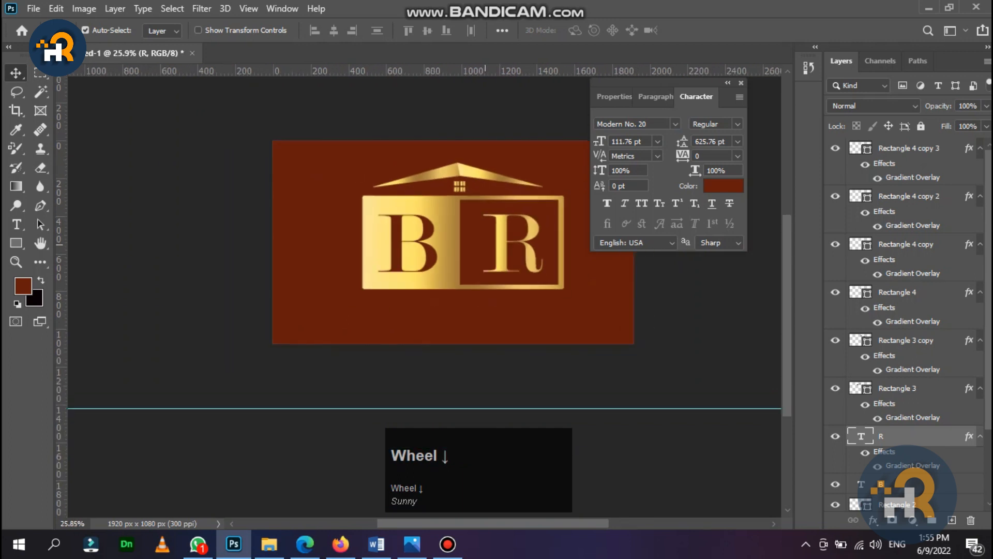
{"action": "left_click", "coordinate": [412, 544]}
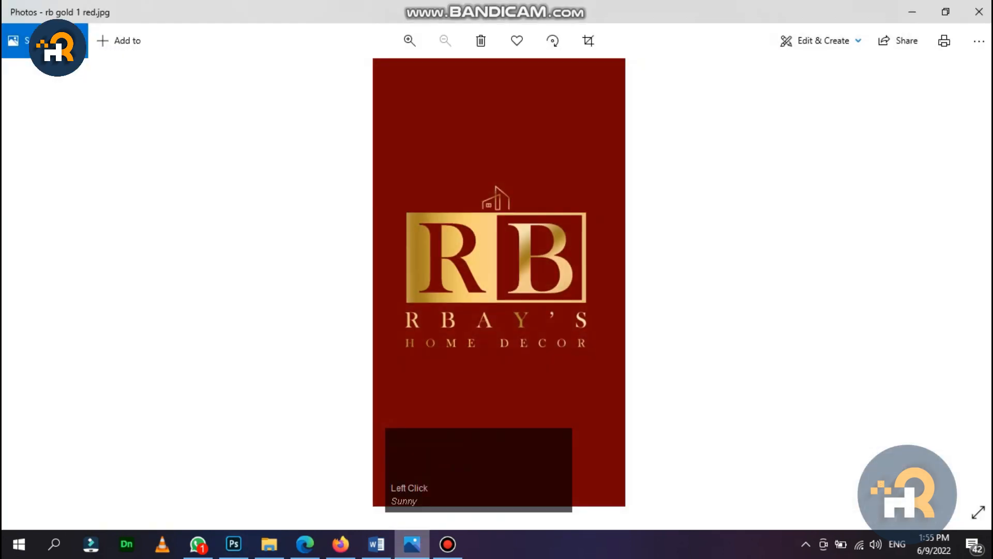
{"action": "left_click", "coordinate": [234, 543]}
Step: Add the text "Rbay's" below the framed panel and enlarge it to about 90 pt
{"action": "left_click", "coordinate": [17, 224]}
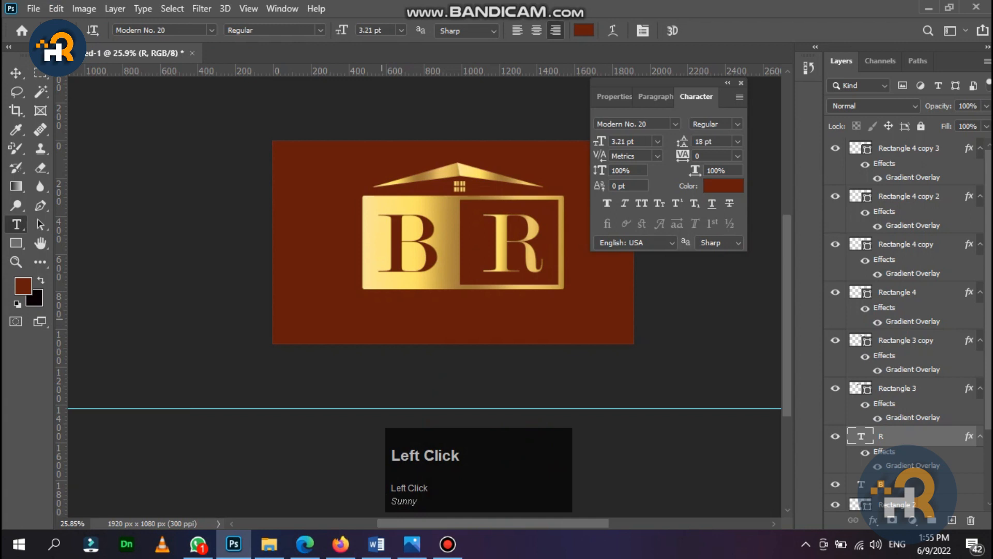
{"action": "left_click", "coordinate": [374, 317]}
{"action": "type", "text": "R"}
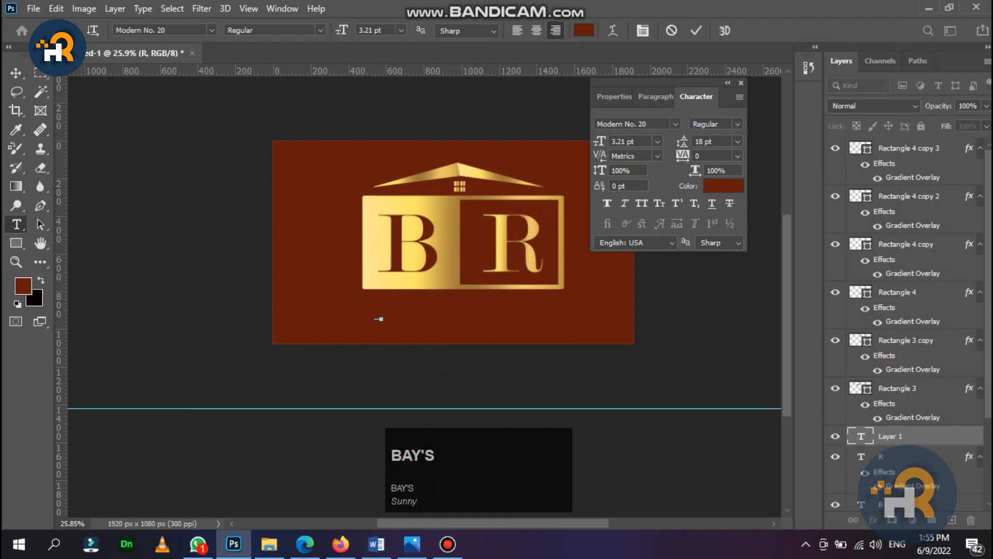
{"action": "left_click", "coordinate": [16, 73]}
{"action": "key", "text": "ctrl+t"}
{"action": "left_click_drag", "start_coordinate": [378, 317], "coordinate": [449, 321]}
{"action": "key", "text": "Return"}
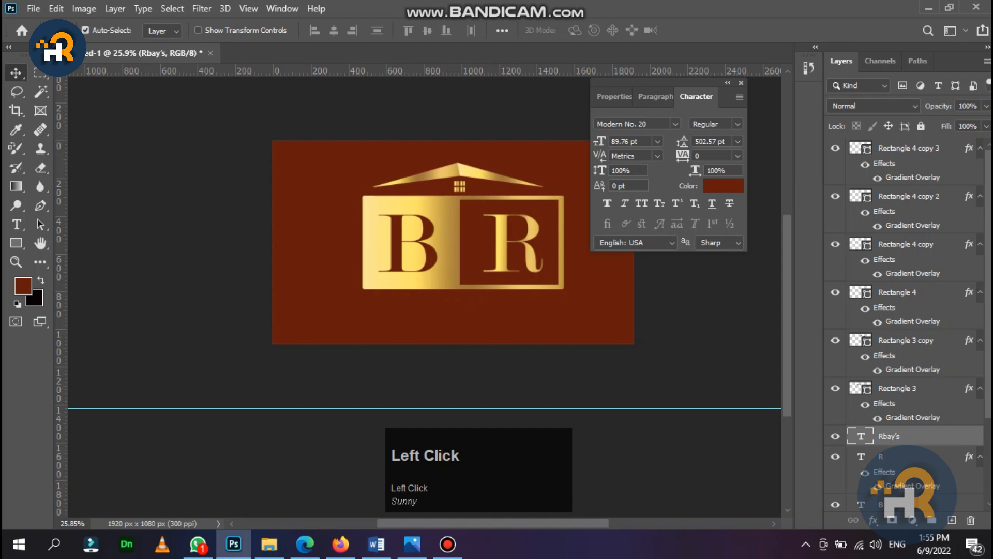
Step: Apply the gold gradient overlay to the Rbay's text
{"action": "double_click", "coordinate": [931, 437]}
{"action": "left_click", "coordinate": [479, 393]}
{"action": "left_click", "coordinate": [936, 203]}
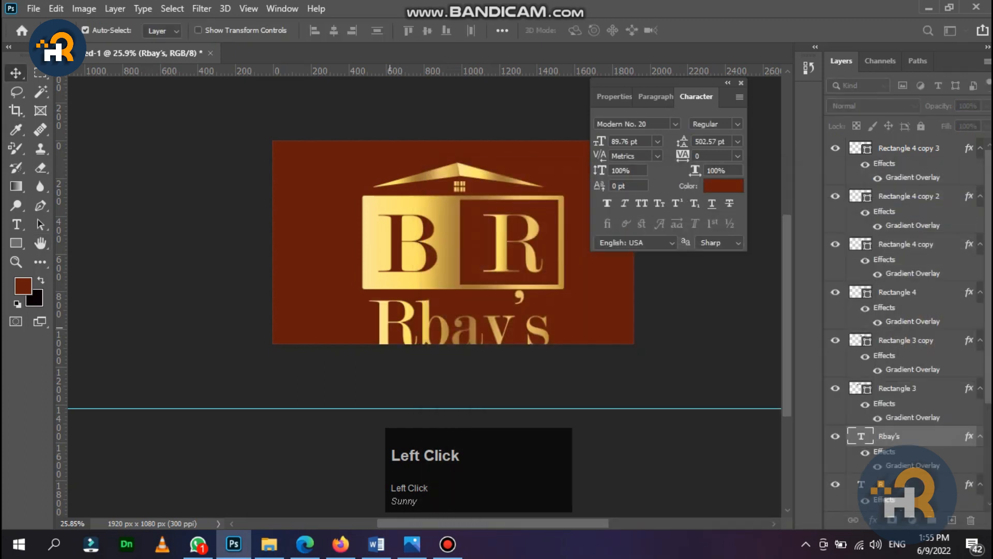
Step: Scale the Rbay's text down to about 51 pt, set it in all caps and align it with the panel's left edge
{"action": "key", "text": "ctrl+t"}
{"action": "scroll", "coordinate": [475, 334], "scroll_direction": "up", "scroll_amount": 10}
{"action": "left_click_drag", "start_coordinate": [659, 398], "coordinate": [456, 317]}
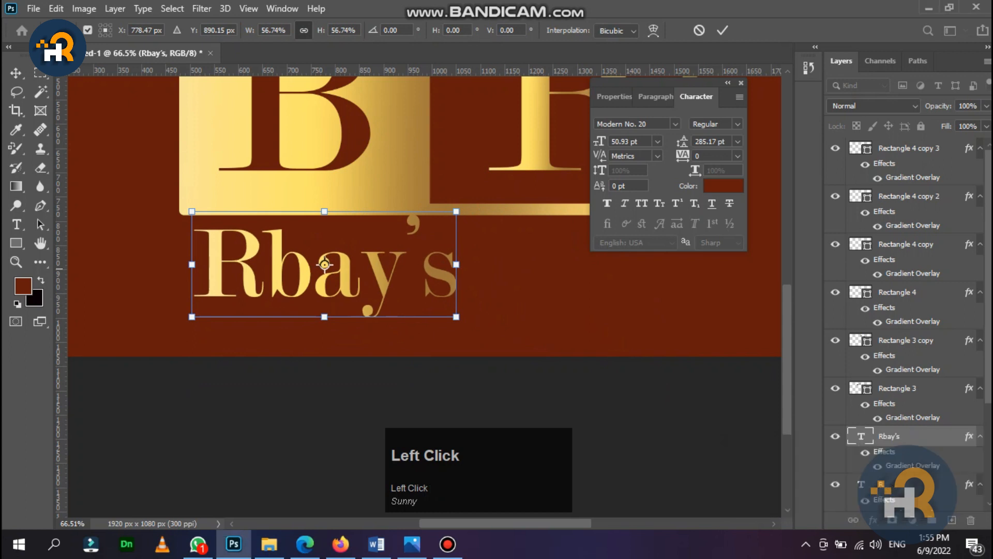
{"action": "key", "text": "Return"}
{"action": "left_click", "coordinate": [641, 204]}
{"action": "left_click_drag", "start_coordinate": [355, 250], "coordinate": [432, 248]}
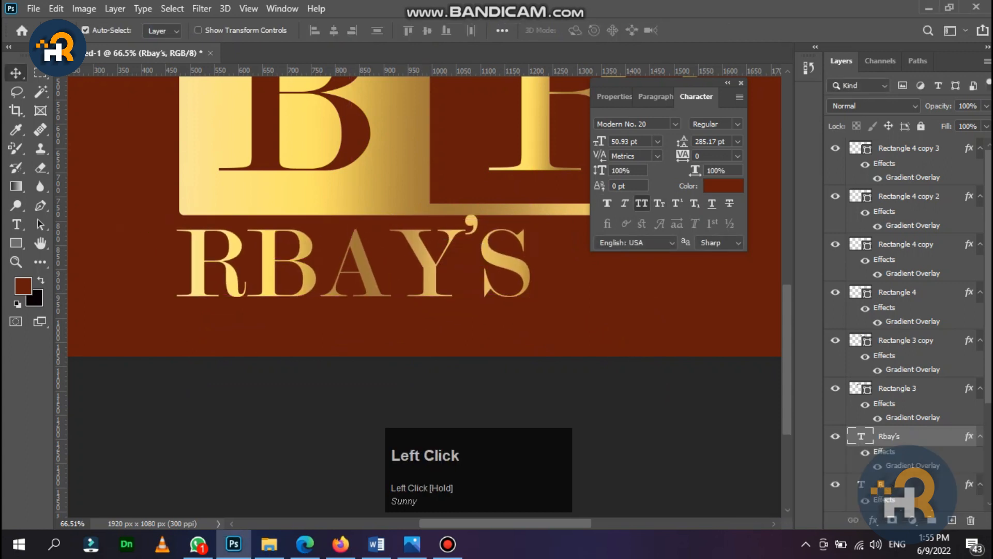
Step: Shrink the RBAY'S text to about 34 pt, keeping it at the panel's lower left corner
{"action": "scroll", "coordinate": [332, 339], "scroll_direction": "down", "scroll_amount": 5}
{"action": "key", "text": "space"}
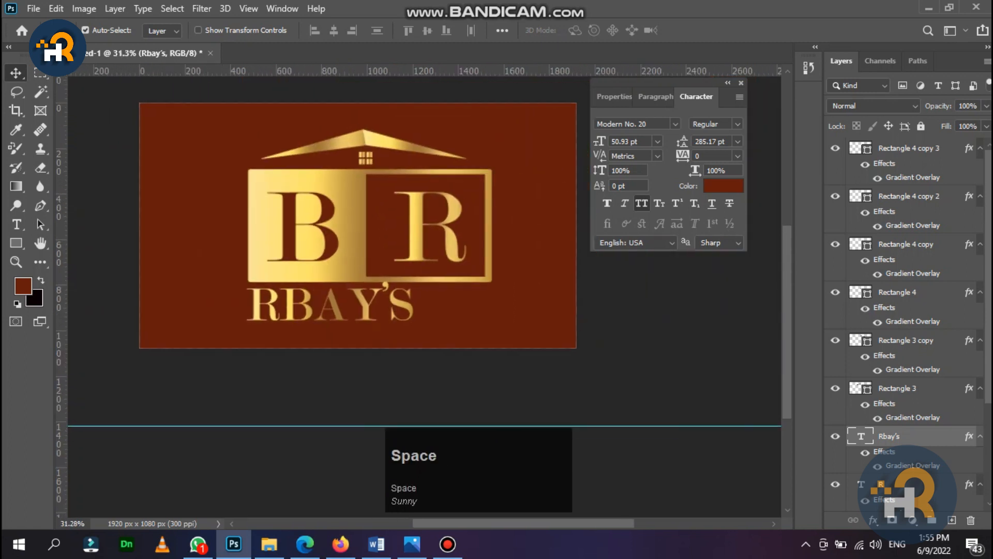
{"action": "key", "text": "ctrl+t"}
{"action": "left_click_drag", "start_coordinate": [417, 324], "coordinate": [354, 312]}
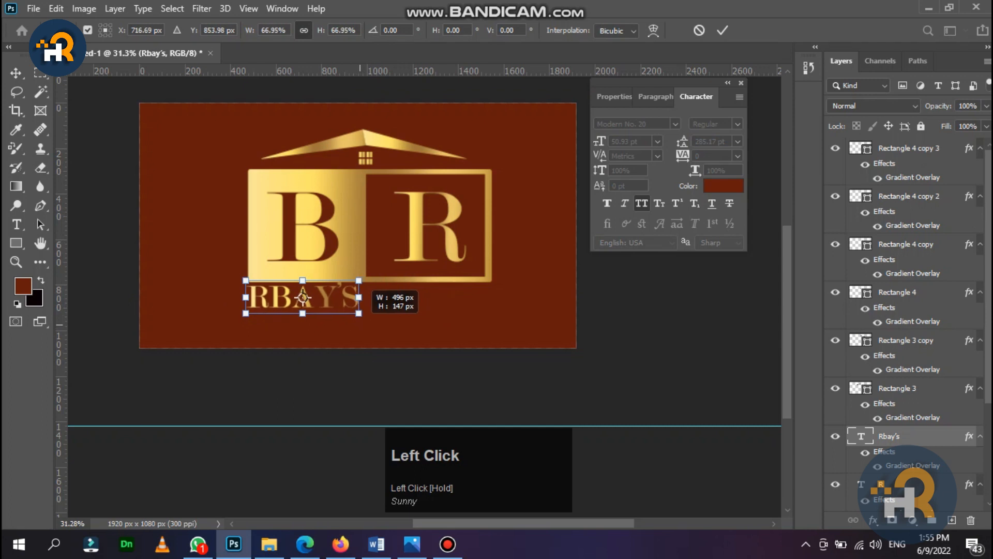
{"action": "key", "text": "Return"}
Step: Set the RBAY'S tracking to 200, left-align the text and move it to start at the panel's left edge
{"action": "left_click", "coordinate": [737, 156]}
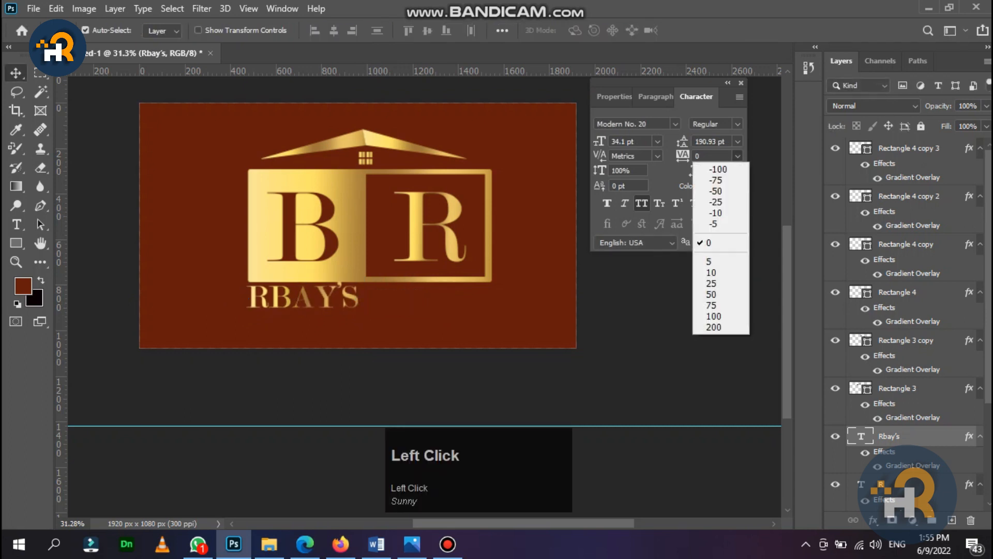
{"action": "left_click", "coordinate": [714, 327]}
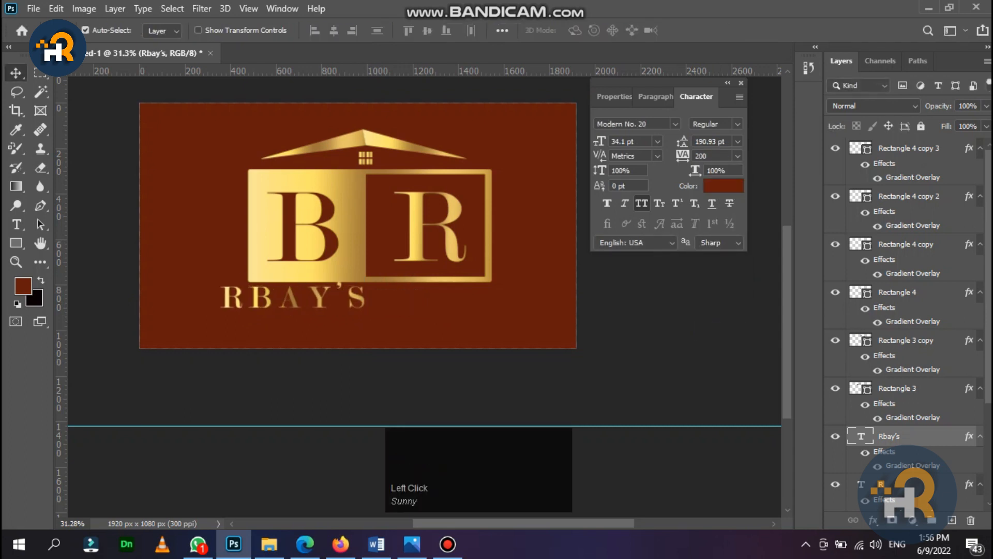
{"action": "left_click", "coordinate": [656, 97]}
{"action": "left_click_drag", "start_coordinate": [258, 299], "coordinate": [286, 304]}
{"action": "left_click", "coordinate": [701, 97]}
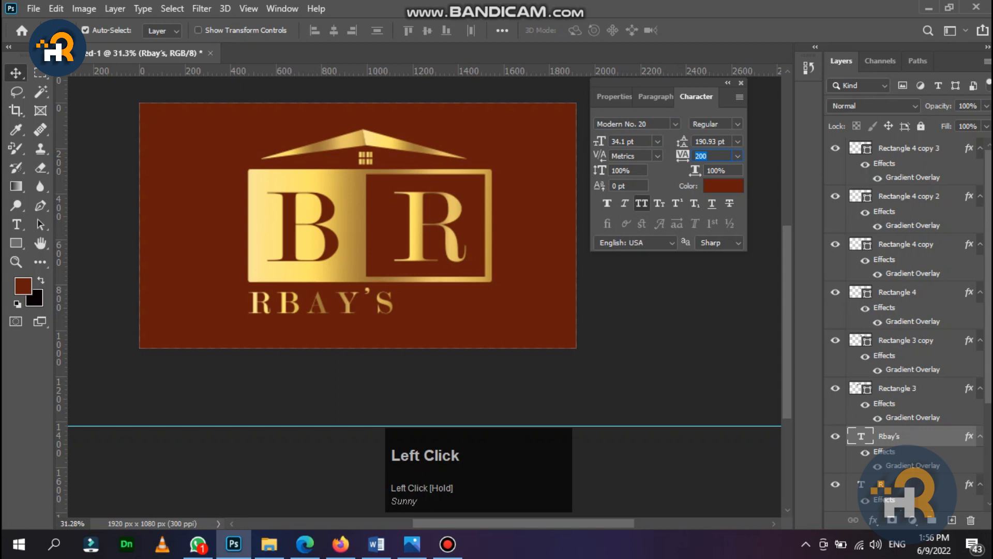
Step: Widen the RBAY'S tracking to 800, trying 500 first, so the word spans the panel's width
{"action": "type", "text": "500"}
{"action": "key", "text": "Return"}
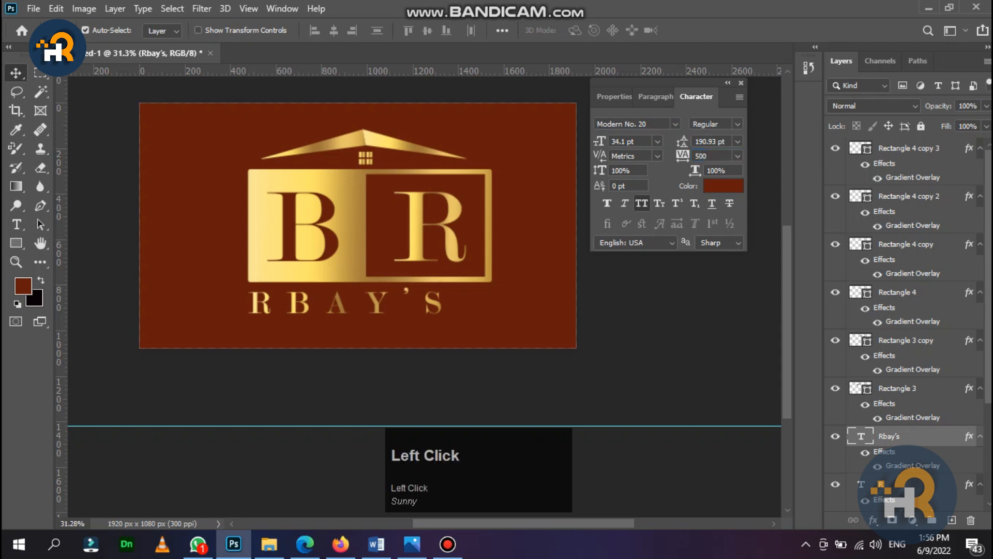
{"action": "type", "text": "800"}
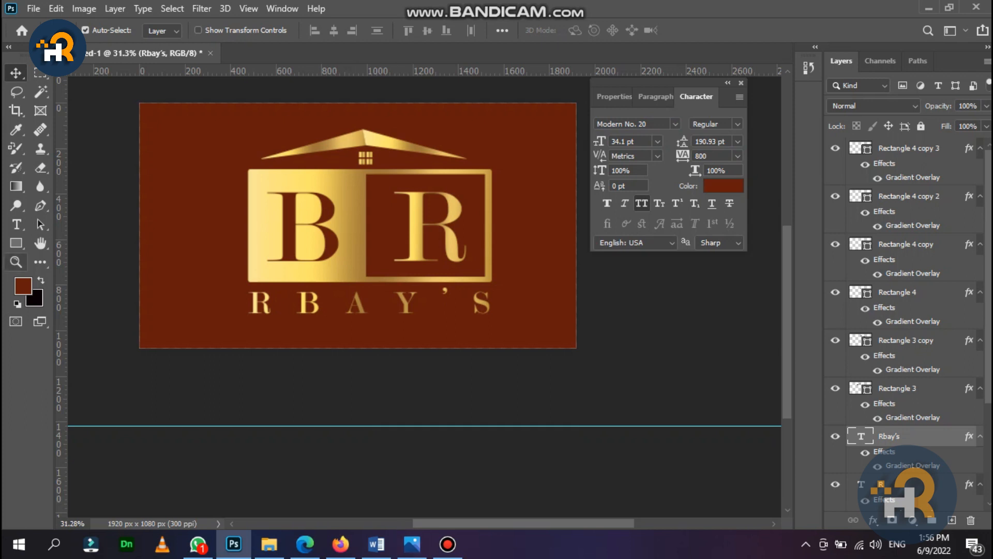
Step: Place a vertical guide at the panel's left edge and add the text "Home decor" below RBAY'S
{"action": "left_click", "coordinate": [16, 224]}
{"action": "scroll", "coordinate": [271, 333], "scroll_direction": "up", "scroll_amount": 4}
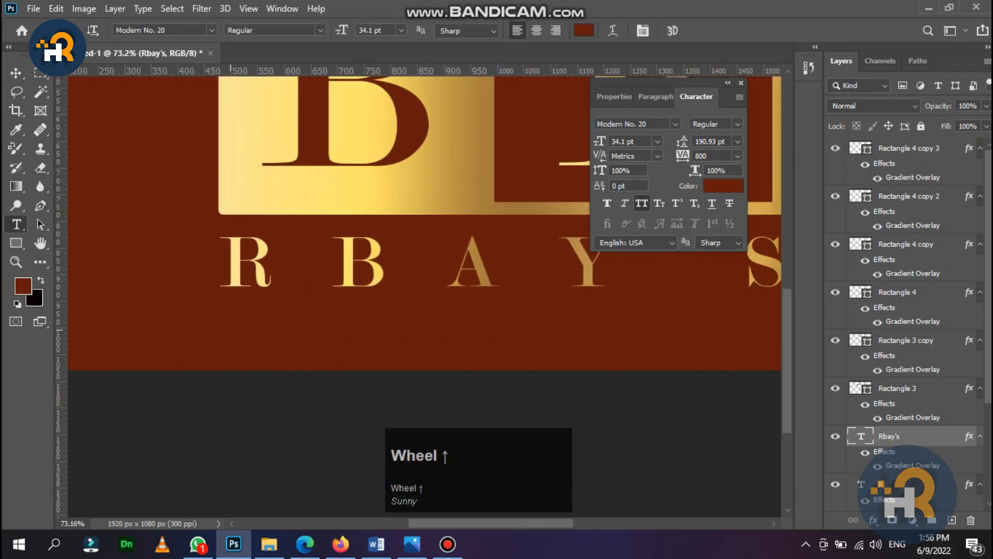
{"action": "left_click", "coordinate": [223, 278]}
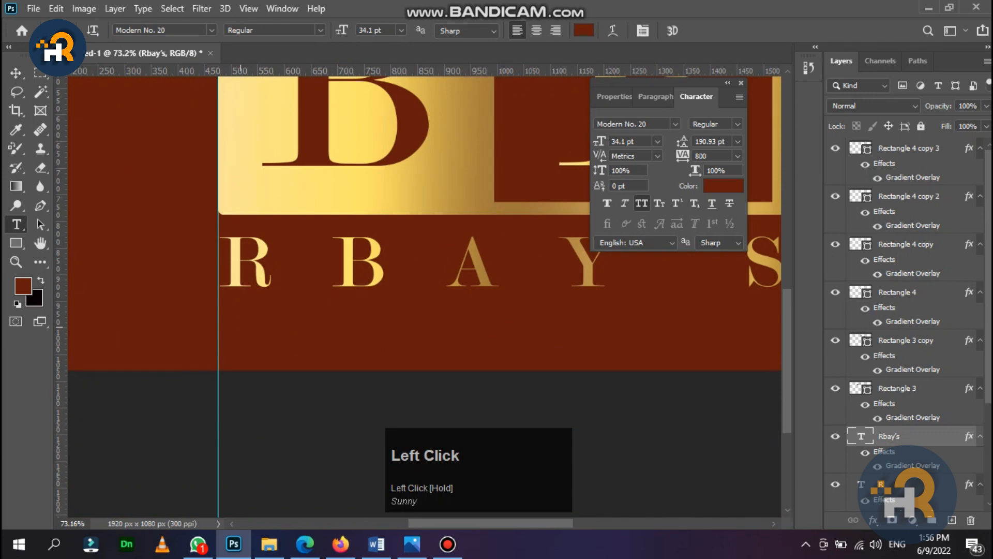
{"action": "left_click", "coordinate": [250, 339]}
{"action": "type", "text": "H"}
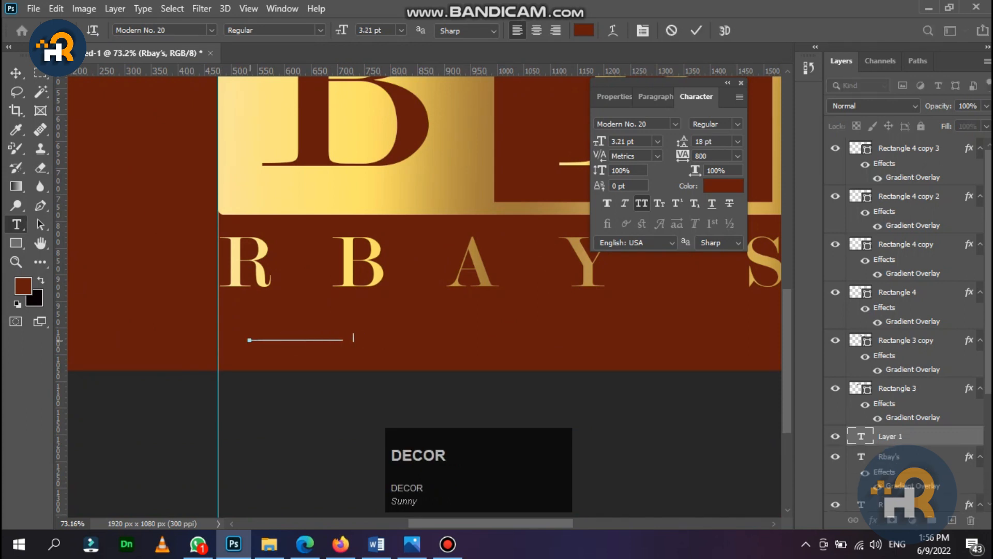
{"action": "left_click", "coordinate": [16, 72]}
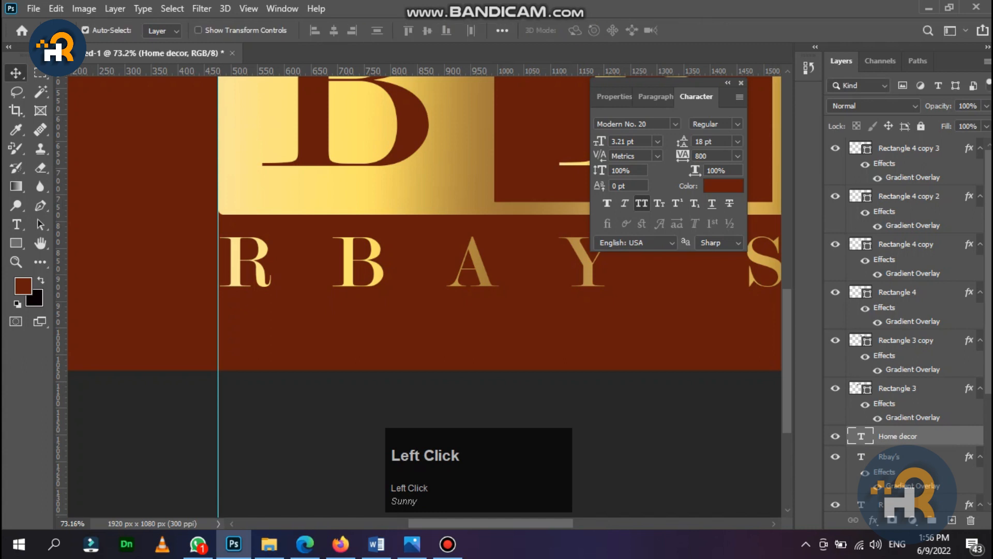
Step: Apply the gold gradient overlay to the Home decor text
{"action": "double_click", "coordinate": [937, 436]}
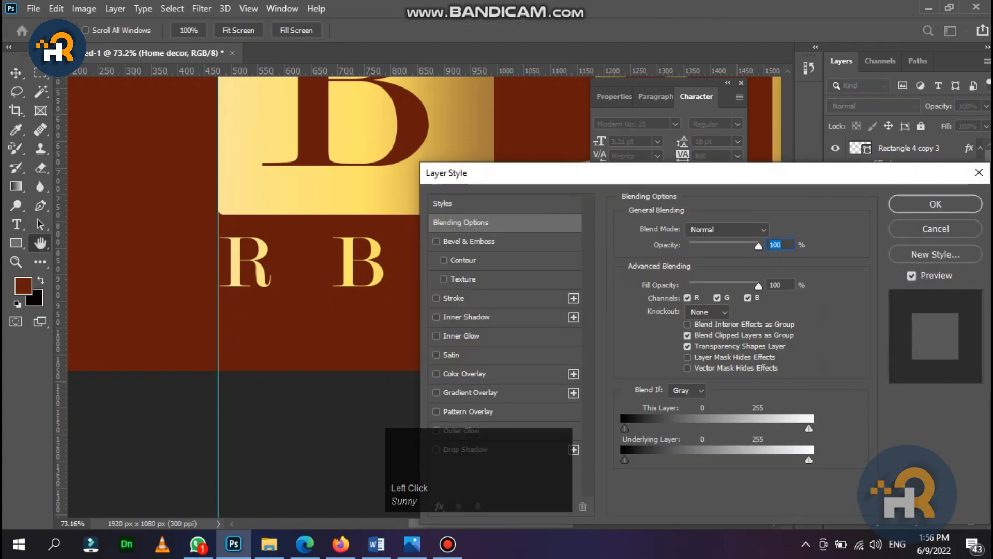
{"action": "left_click", "coordinate": [470, 392]}
{"action": "left_click", "coordinate": [935, 204]}
Step: Move the Home decor text to the vertical guide under RBAY'S and enlarge it to about 10.84 pt
{"action": "scroll", "coordinate": [321, 337], "scroll_direction": "down", "scroll_amount": 1}
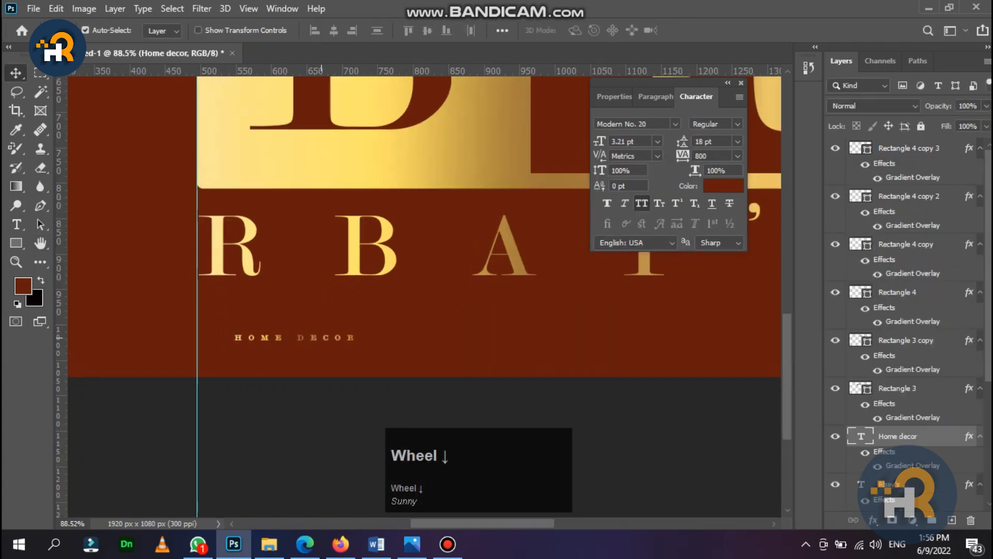
{"action": "scroll", "coordinate": [321, 336], "scroll_direction": "down", "scroll_amount": 1}
{"action": "left_click_drag", "start_coordinate": [284, 338], "coordinate": [250, 318]}
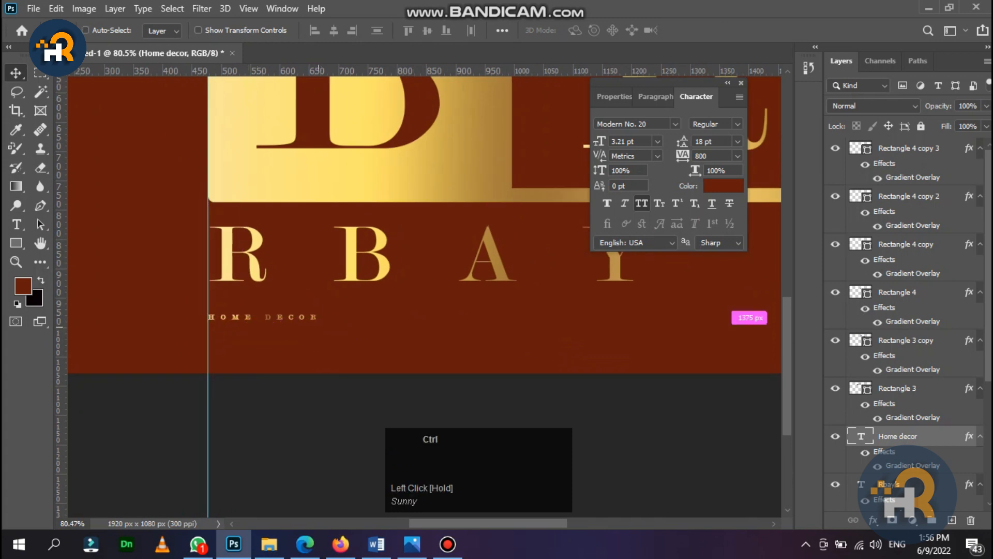
{"action": "key", "text": "ctrl+t"}
{"action": "scroll", "coordinate": [331, 352], "scroll_direction": "down", "scroll_amount": 2}
{"action": "left_click_drag", "start_coordinate": [321, 329], "coordinate": [492, 332]}
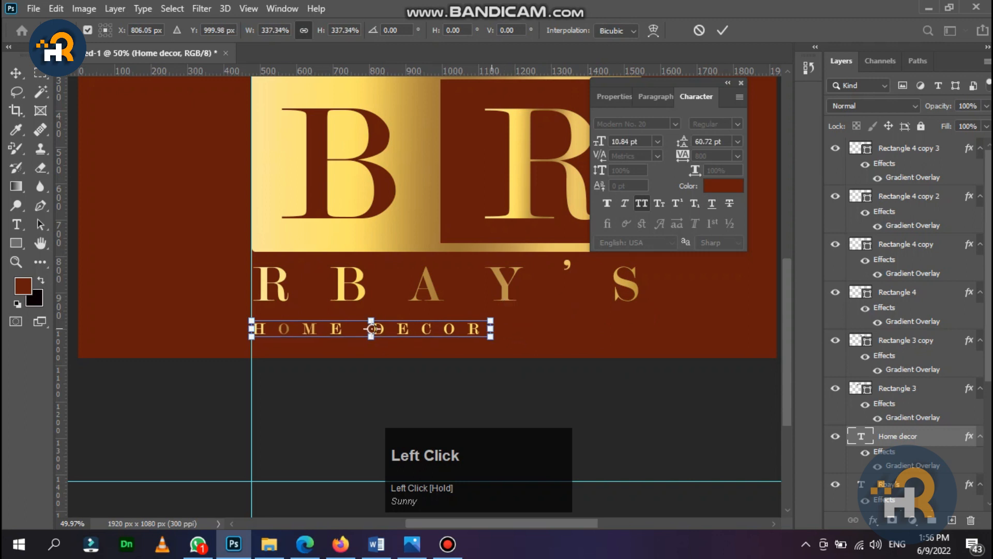
{"action": "key", "text": "Return"}
Step: Change the Home decor text's font to Montserrat and set its tracking to 1800
{"action": "left_click", "coordinate": [675, 123]}
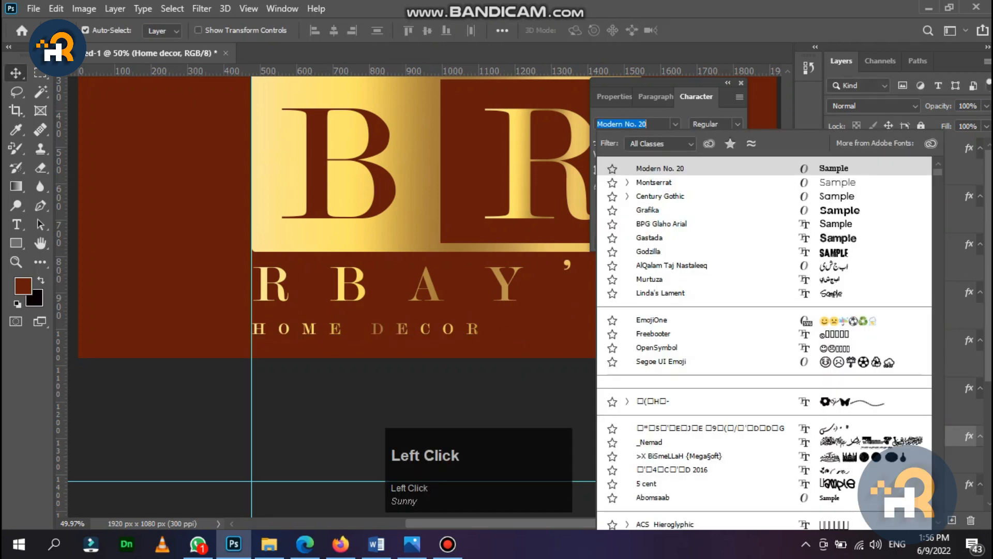
{"action": "left_click", "coordinate": [653, 182]}
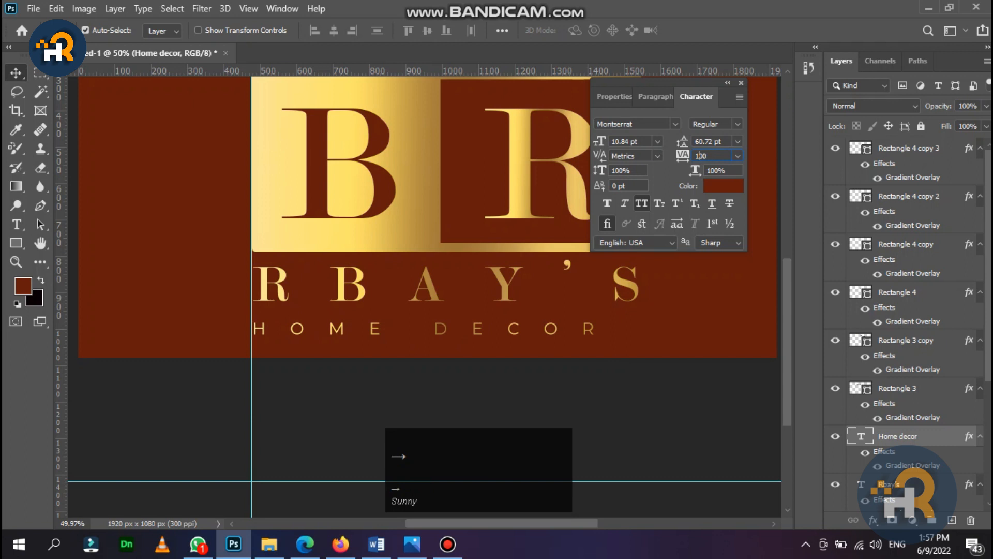
{"action": "type", "text": "8"}
{"action": "key", "text": "Return"}
Step: Move the vertical guide off the artwork, just beyond the canvas's left edge
{"action": "scroll", "coordinate": [518, 275], "scroll_direction": "down", "scroll_amount": 5}
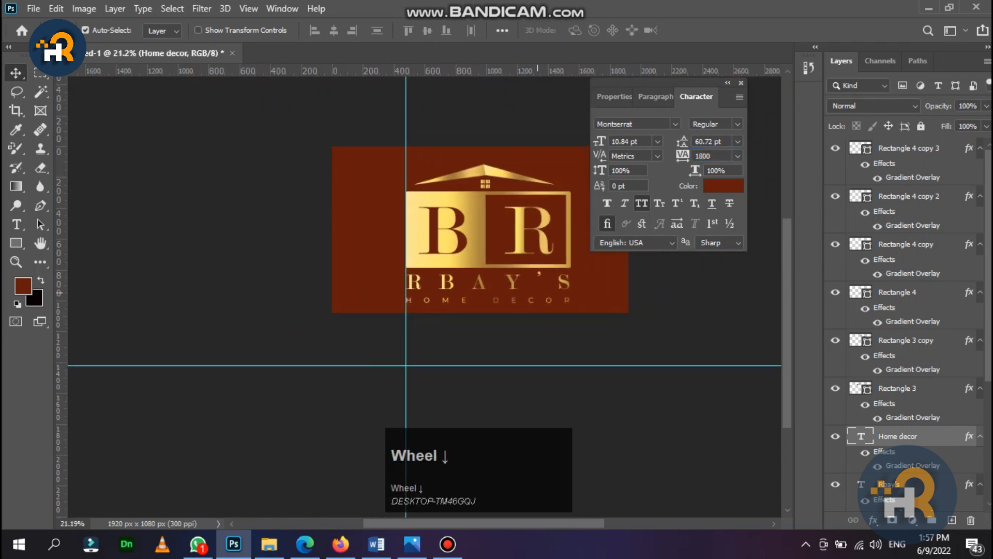
{"action": "key", "text": "space"}
{"action": "left_click_drag", "start_coordinate": [522, 283], "coordinate": [444, 289]}
{"action": "scroll", "coordinate": [439, 284], "scroll_direction": "down", "scroll_amount": 1}
{"action": "left_click_drag", "start_coordinate": [310, 212], "coordinate": [206, 233]}
{"action": "scroll", "coordinate": [413, 266], "scroll_direction": "up", "scroll_amount": 3}
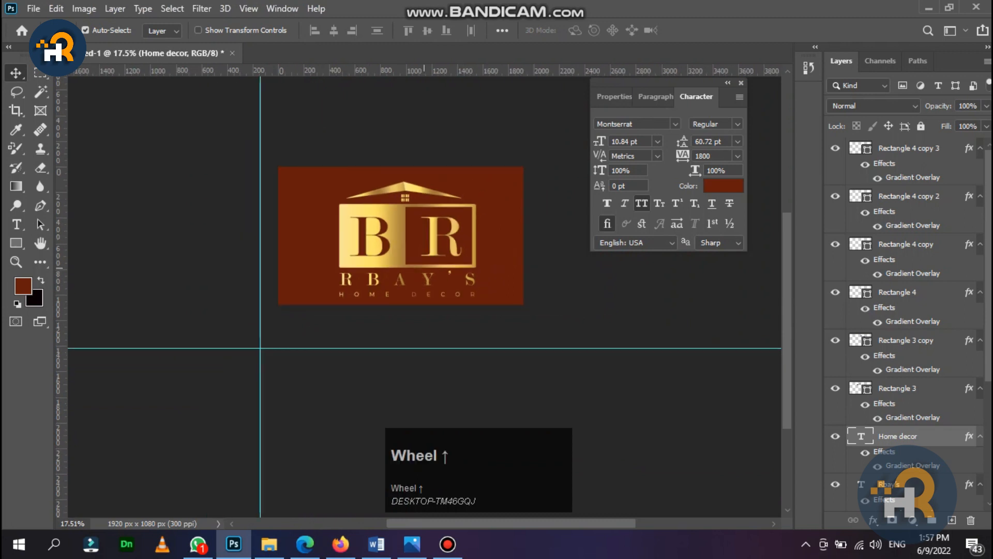
Step: Place two vertical guides over the artwork, one at the roof's peak and one along the small window's left side
{"action": "scroll", "coordinate": [424, 268], "scroll_direction": "down", "scroll_amount": 3}
{"action": "key", "text": "space"}
{"action": "left_click_drag", "start_coordinate": [424, 268], "coordinate": [440, 282]}
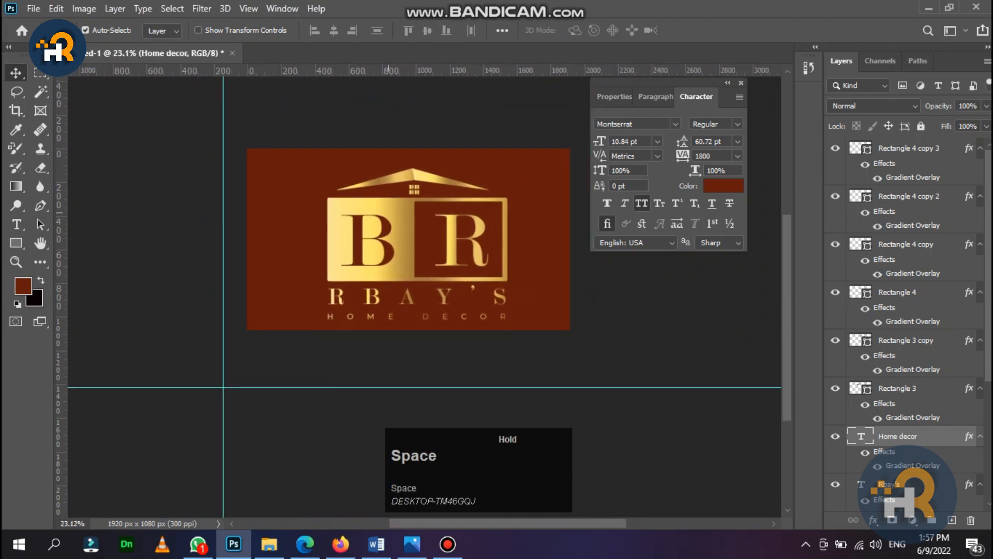
{"action": "scroll", "coordinate": [397, 207], "scroll_direction": "up", "scroll_amount": 5}
{"action": "left_click_drag", "start_coordinate": [455, 169], "coordinate": [383, 241]}
{"action": "scroll", "coordinate": [384, 232], "scroll_direction": "up", "scroll_amount": 3}
{"action": "scroll", "coordinate": [377, 253], "scroll_direction": "down", "scroll_amount": 9}
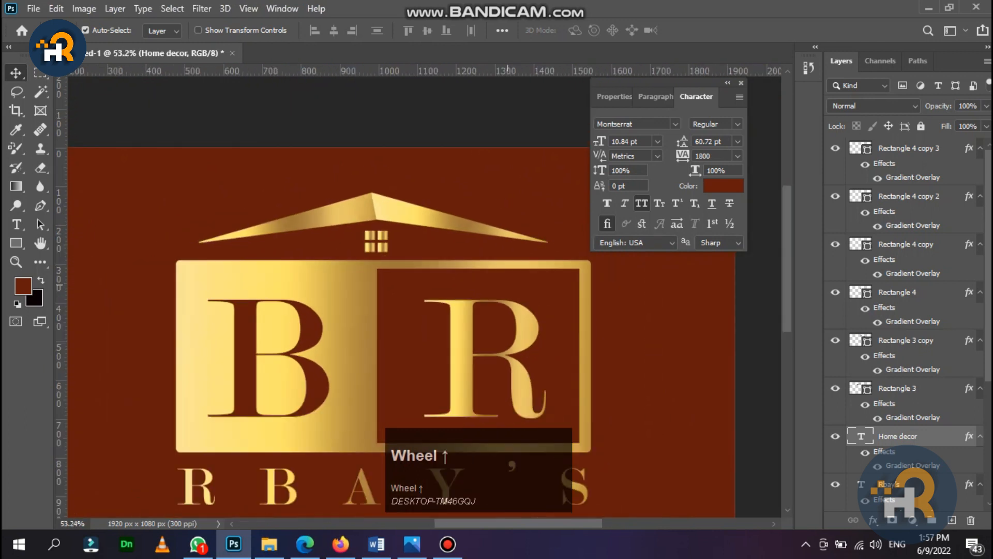
{"action": "left_click_drag", "start_coordinate": [74, 297], "coordinate": [367, 302]}
{"action": "left_click", "coordinate": [389, 219]}
{"action": "left_click_drag", "start_coordinate": [61, 289], "coordinate": [369, 465]}
{"action": "scroll", "coordinate": [377, 301], "scroll_direction": "up", "scroll_amount": 6}
{"action": "scroll", "coordinate": [381, 300], "scroll_direction": "up", "scroll_amount": 5}
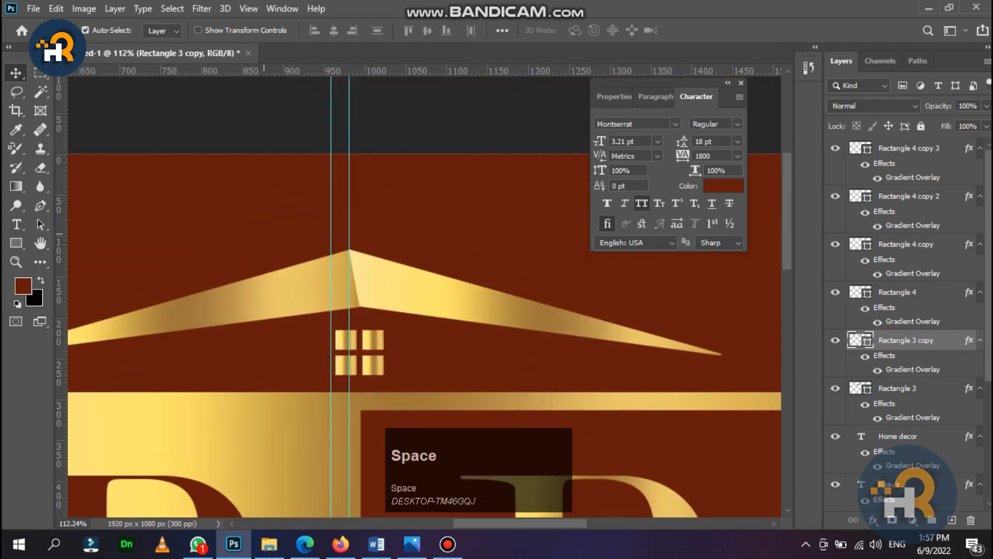
Step: Skew the left roof half so its inner edge runs vertically down from the peak along the guide
{"action": "left_click", "coordinate": [342, 294]}
{"action": "key", "text": "ctrl+t"}
{"action": "scroll", "coordinate": [354, 295], "scroll_direction": "down", "scroll_amount": 1}
{"action": "scroll", "coordinate": [354, 294], "scroll_direction": "up", "scroll_amount": 7}
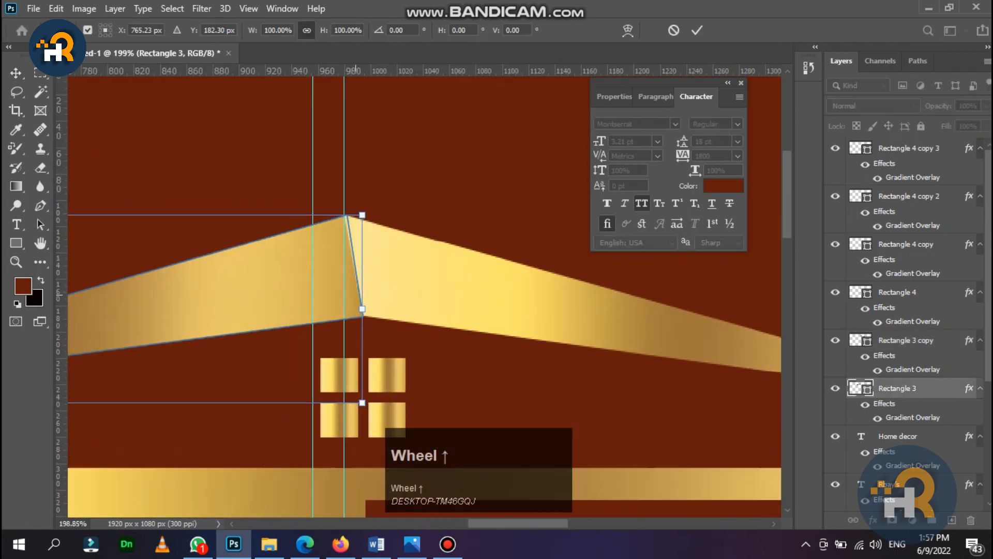
{"action": "left_click_drag", "start_coordinate": [362, 403], "coordinate": [328, 401]}
{"action": "key", "text": "Return"}
Step: Skew the right roof half so its inner edge is vertical and meets the left half at the guide
{"action": "key", "text": "ctrl+j"}
{"action": "key", "text": "ctrl+t"}
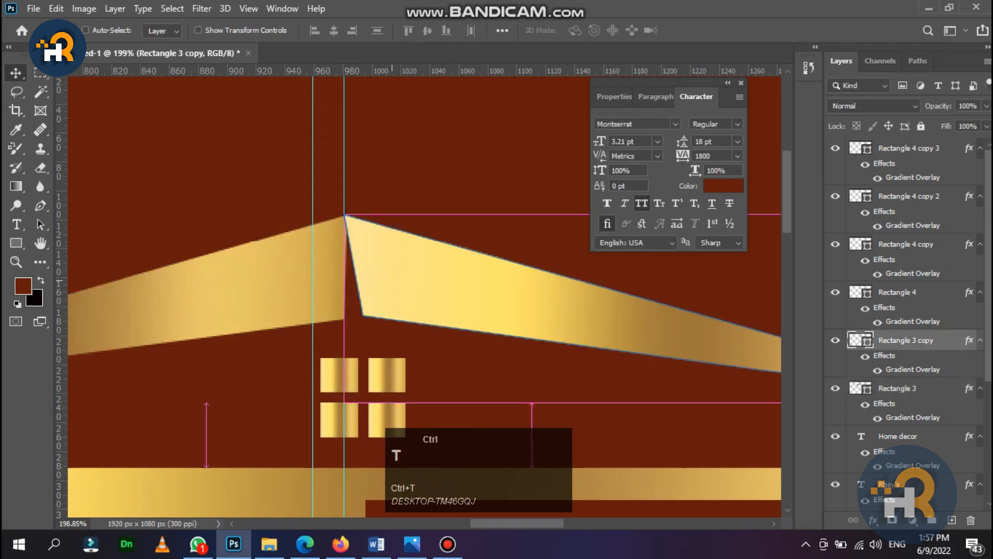
{"action": "left_click", "coordinate": [480, 223]}
{"action": "left_click_drag", "start_coordinate": [347, 402], "coordinate": [308, 417]}
{"action": "key", "text": "Return"}
{"action": "scroll", "coordinate": [426, 305], "scroll_direction": "down", "scroll_amount": 5}
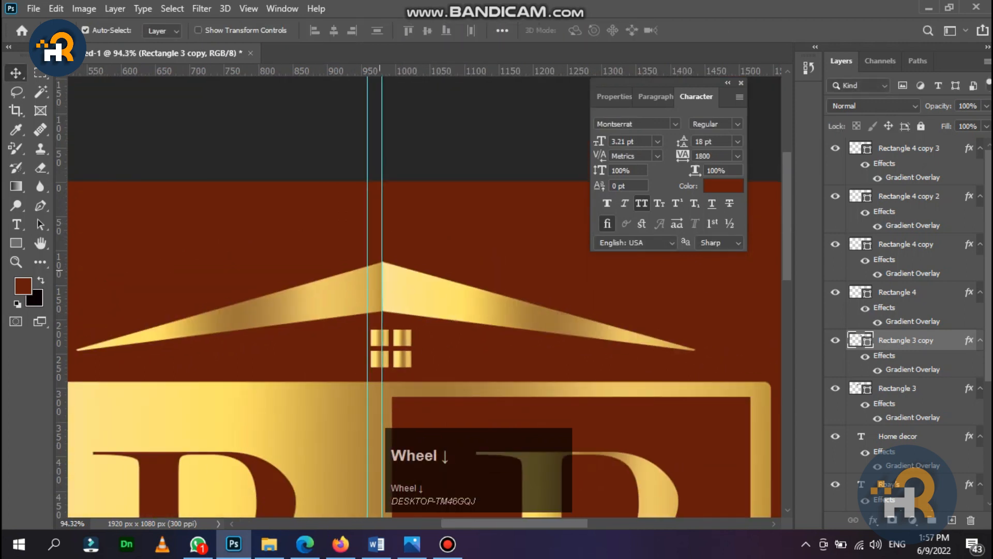
Step: Move both vertical guides to the left, away from the roof's peak and the window
{"action": "left_click_drag", "start_coordinate": [382, 270], "coordinate": [260, 270]}
{"action": "left_click", "coordinate": [370, 292]}
{"action": "left_click_drag", "start_coordinate": [367, 291], "coordinate": [149, 288]}
Step: Fine-tune the skew of the right roof half to close the thin gap between the two halves below the peak
{"action": "scroll", "coordinate": [386, 265], "scroll_direction": "up", "scroll_amount": 9}
{"action": "left_click_drag", "start_coordinate": [396, 352], "coordinate": [396, 202]}
{"action": "key", "text": "ctrl+t"}
{"action": "left_click_drag", "start_coordinate": [429, 308], "coordinate": [423, 200]}
{"action": "key", "text": "Return"}
{"action": "left_click", "coordinate": [423, 199]}
{"action": "key", "text": "ctrl+t"}
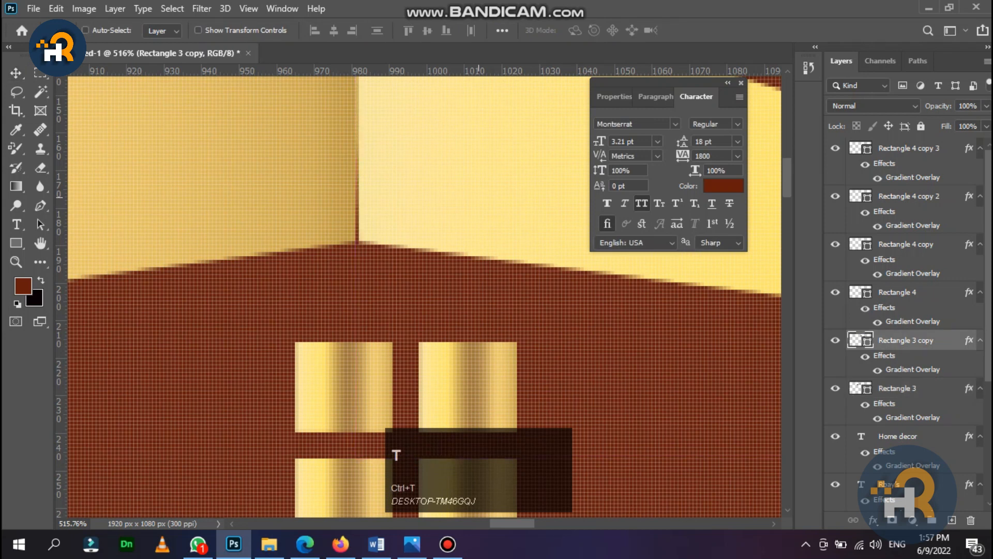
{"action": "left_click_drag", "start_coordinate": [356, 457], "coordinate": [348, 460]}
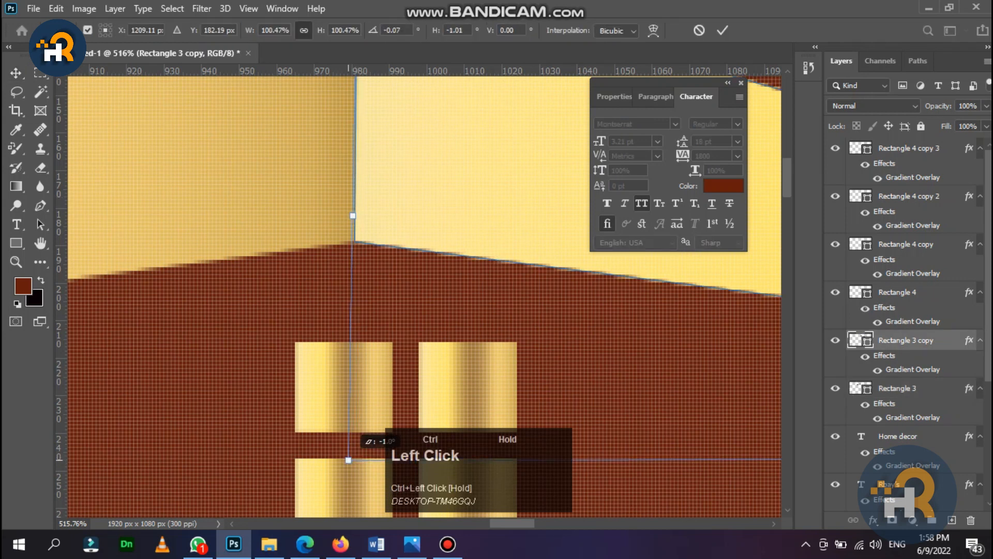
{"action": "key", "text": "Return"}
{"action": "scroll", "coordinate": [495, 290], "scroll_direction": "down", "scroll_amount": 8}
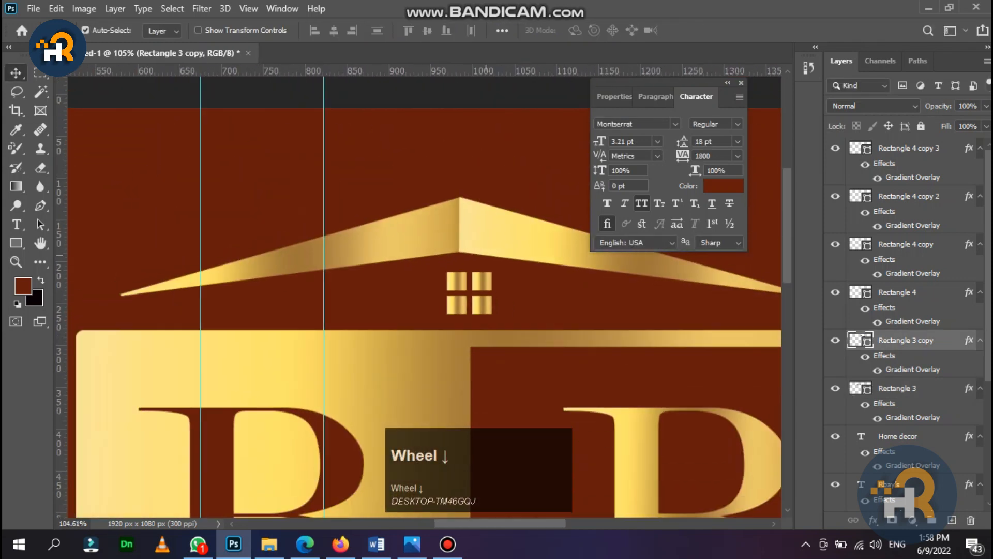
{"action": "scroll", "coordinate": [486, 342], "scroll_direction": "down", "scroll_amount": 4}
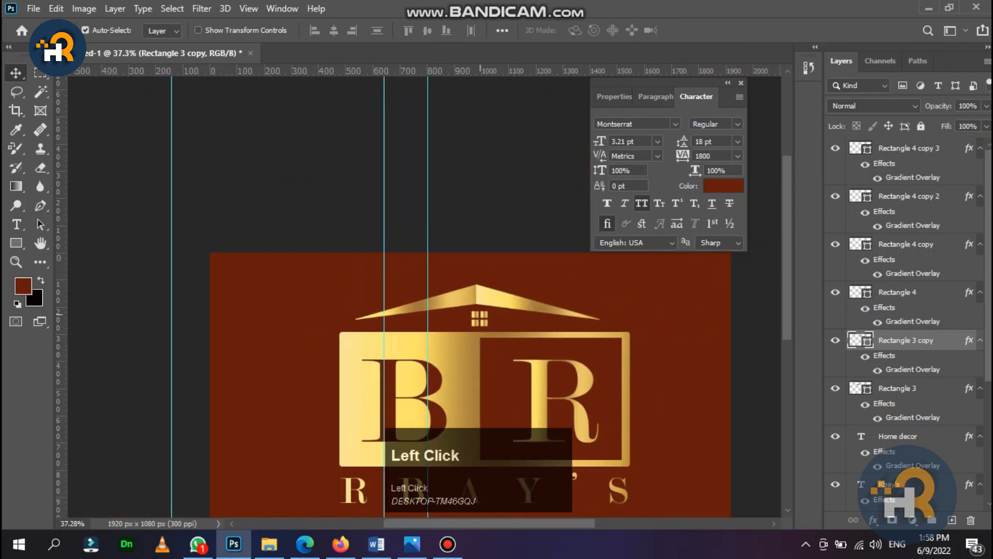
Step: Select all roof and window layers, from Rectangle 3 to Rectangle 4 copy 3, and nudge them right to centre them above the framed panel
{"action": "left_click", "coordinate": [480, 314]}
{"action": "scroll", "coordinate": [905, 321], "scroll_direction": "up", "scroll_amount": 3}
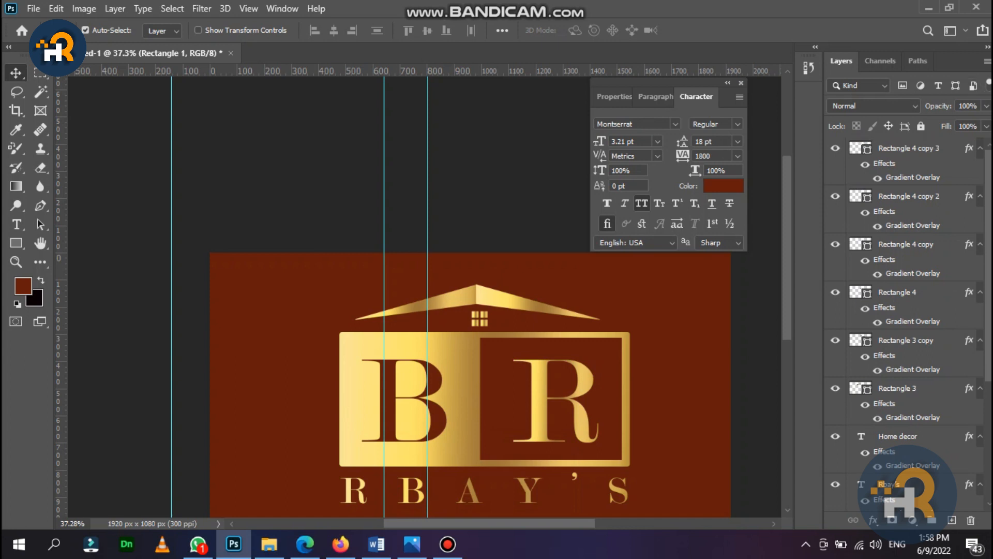
{"action": "left_click", "coordinate": [901, 293]}
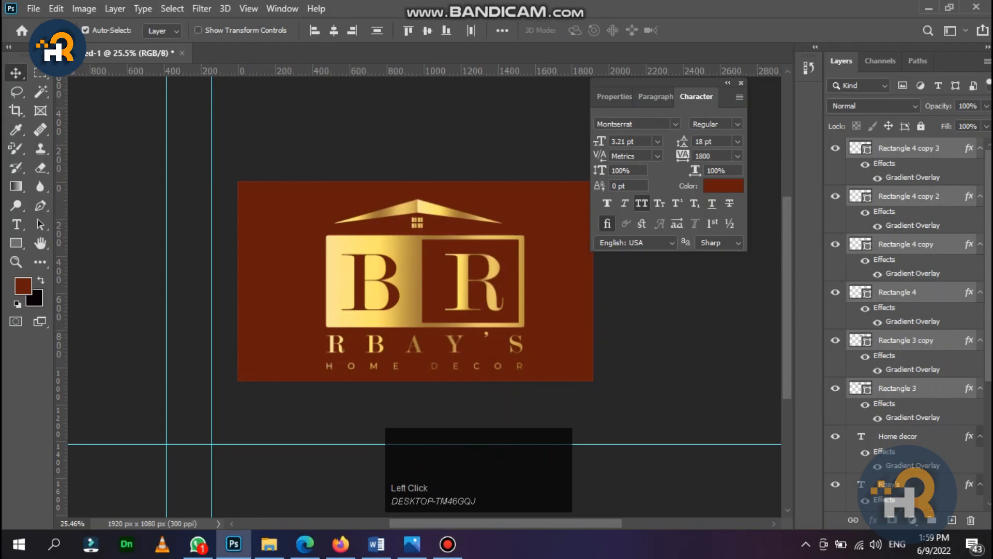
{"action": "left_click", "coordinate": [897, 388]}
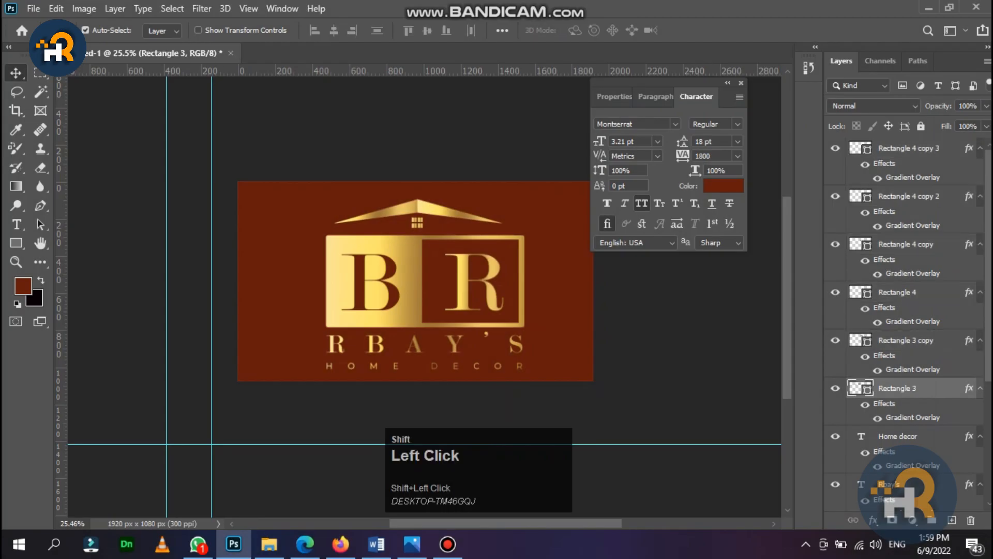
{"action": "left_click", "coordinate": [909, 148], "text": "shift"}
{"action": "key", "text": "Right"}
{"action": "key", "text": "Right"}
{"action": "key", "text": "Right"}
{"action": "key", "text": "Right"}
{"action": "key", "text": "Right"}
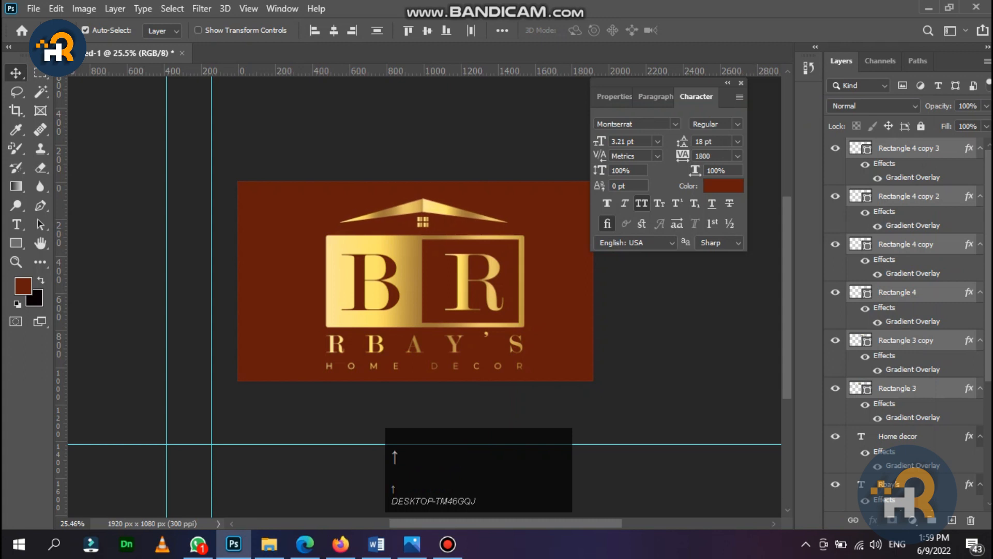
{"action": "scroll", "coordinate": [480, 260], "scroll_direction": "up", "scroll_amount": 2}
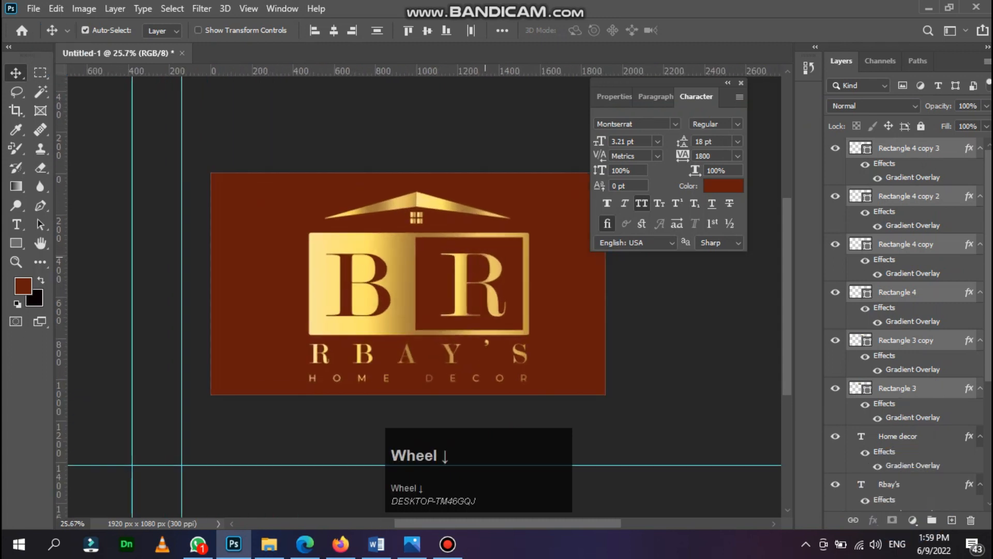